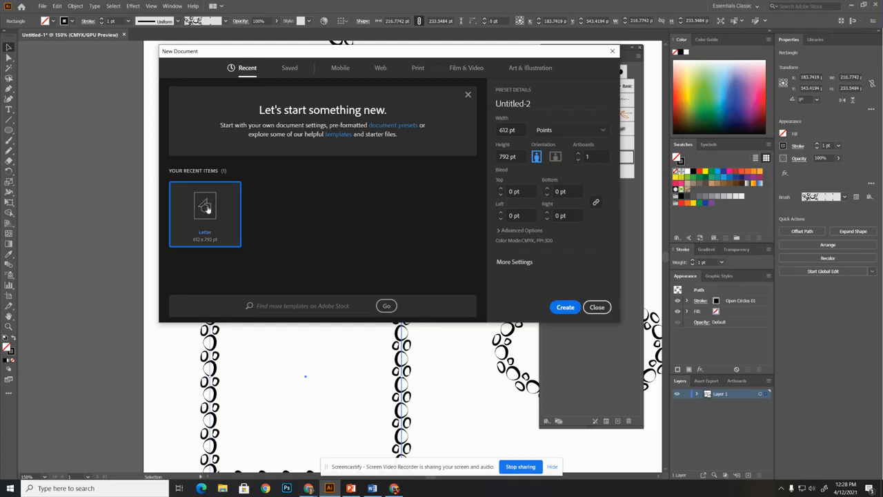
Create a new Letter-size print document in landscape orientation
click(414, 67)
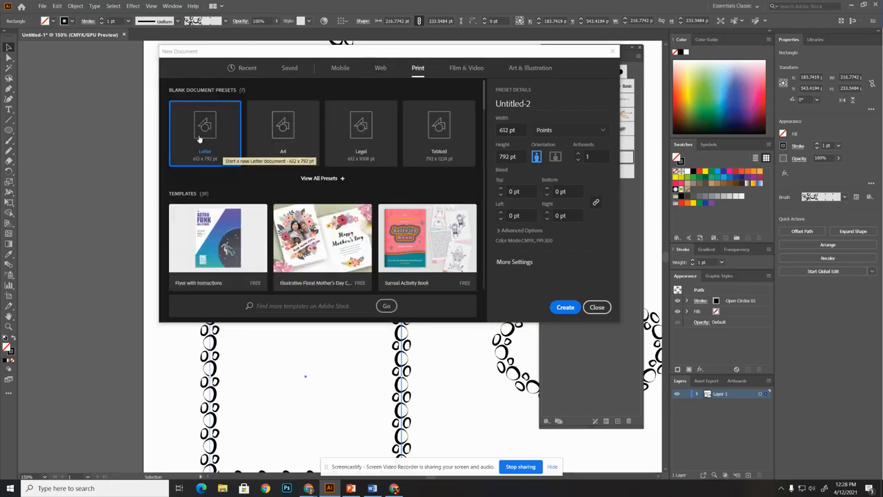
click(555, 158)
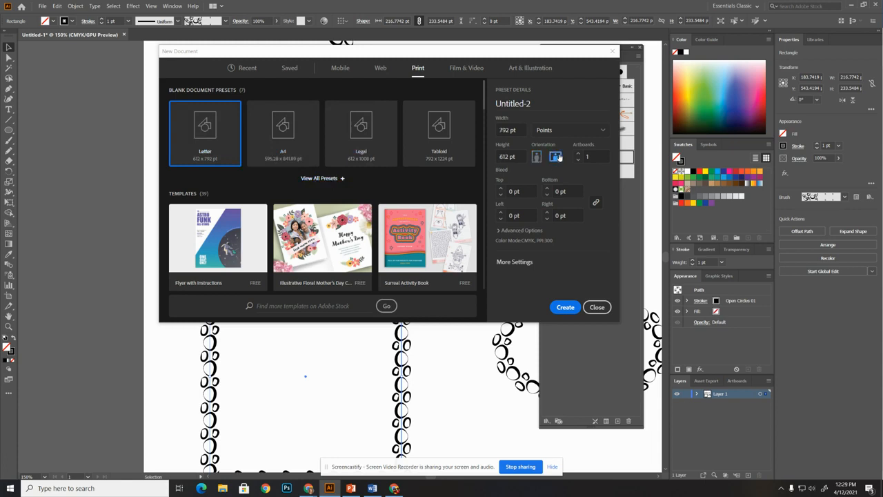
click(558, 308)
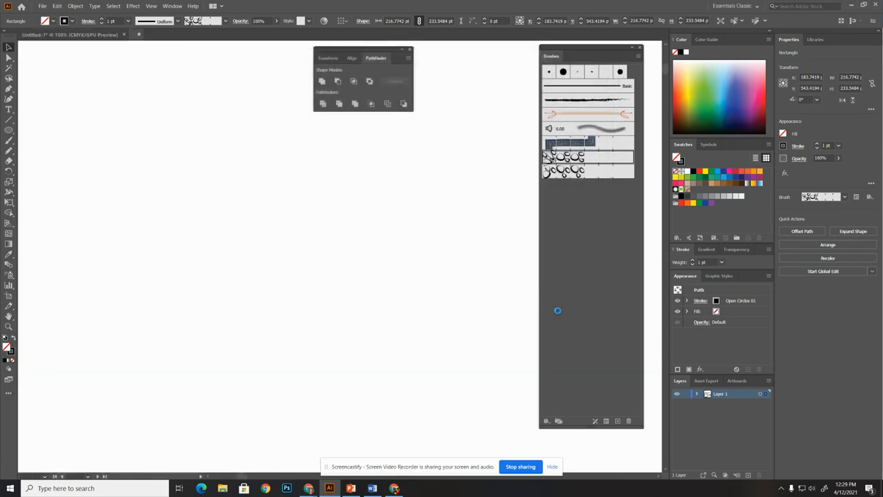
Reset the Essentials Classic workspace and expand the collapsed panel dock
mouse_move(581, 48)
mouse_down()
mouse_move(620, 107)
mouse_move(620, 98)
mouse_up()
click(750, 6)
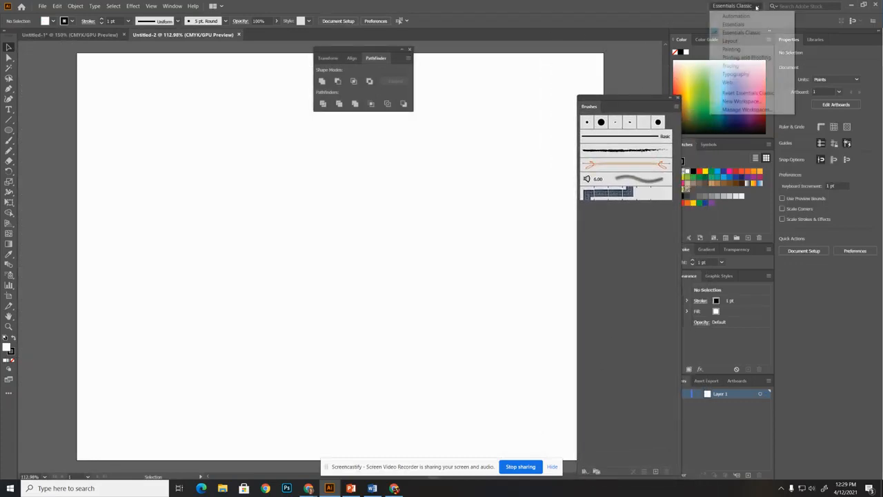
click(749, 93)
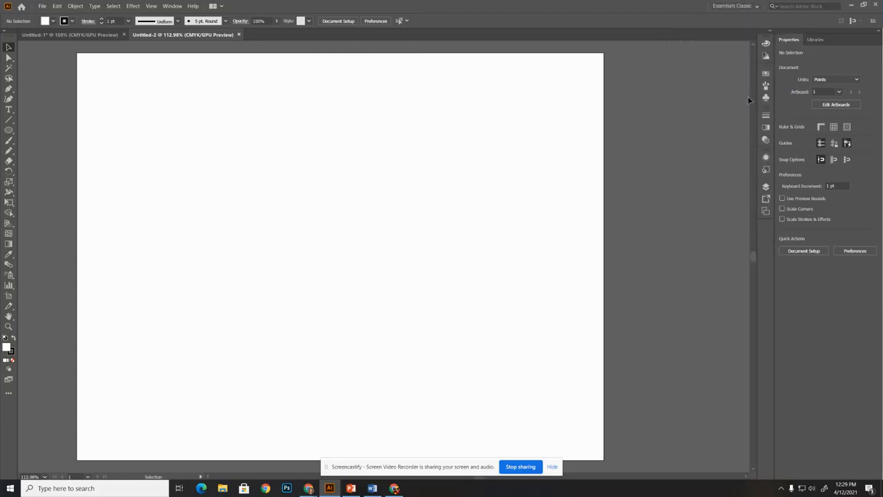
click(769, 33)
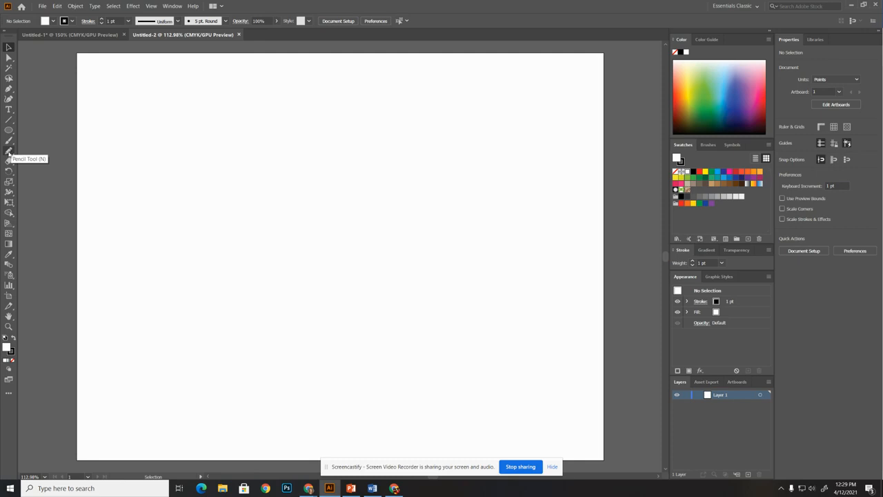
Draw a rising wavy path about 256 by 85 pt with the Pencil tool and reshape the curve near its left end
click(9, 150)
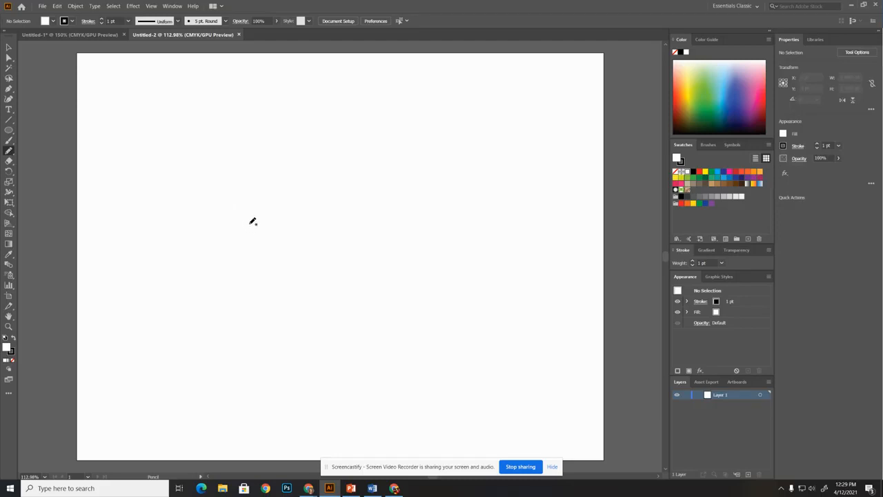
mouse_move(246, 231)
mouse_down()
mouse_move(285, 217)
mouse_move(364, 215)
mouse_move(417, 174)
mouse_up()
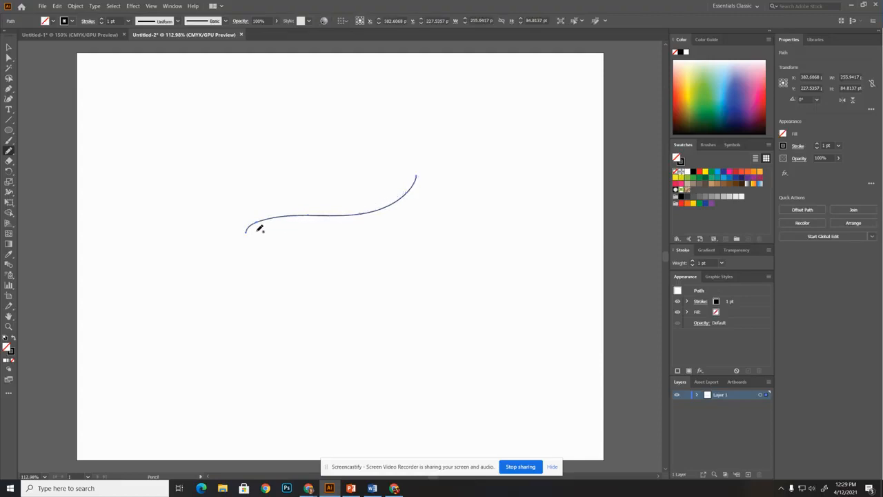
click(8, 57)
click(247, 228)
mouse_move(274, 217)
mouse_down()
mouse_move(280, 205)
mouse_move(265, 229)
mouse_up()
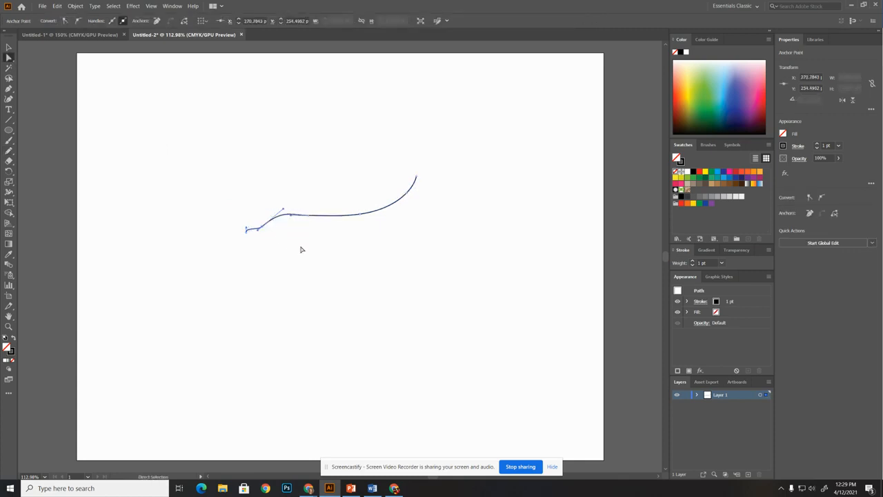
Give the pencil path a 6 pt stroke and the width profile that tapers at both ends
click(9, 46)
click(276, 216)
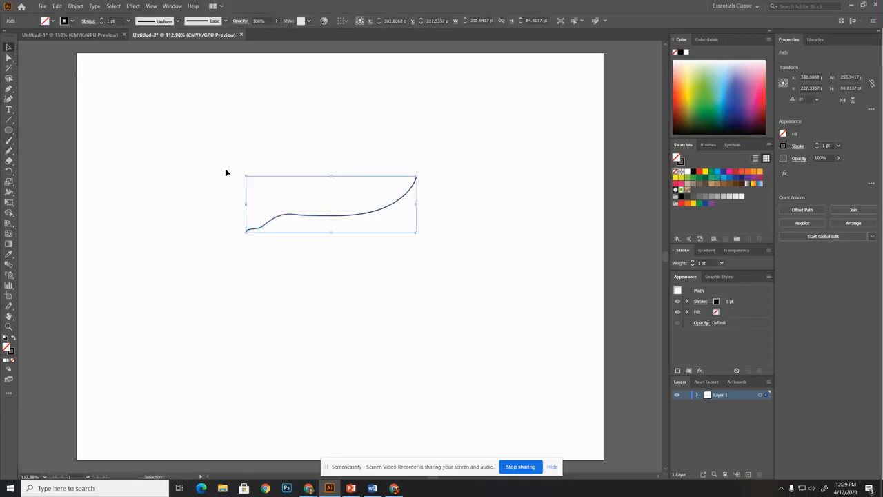
click(102, 19)
click(101, 19)
click(101, 20)
click(101, 20)
click(101, 20)
click(165, 21)
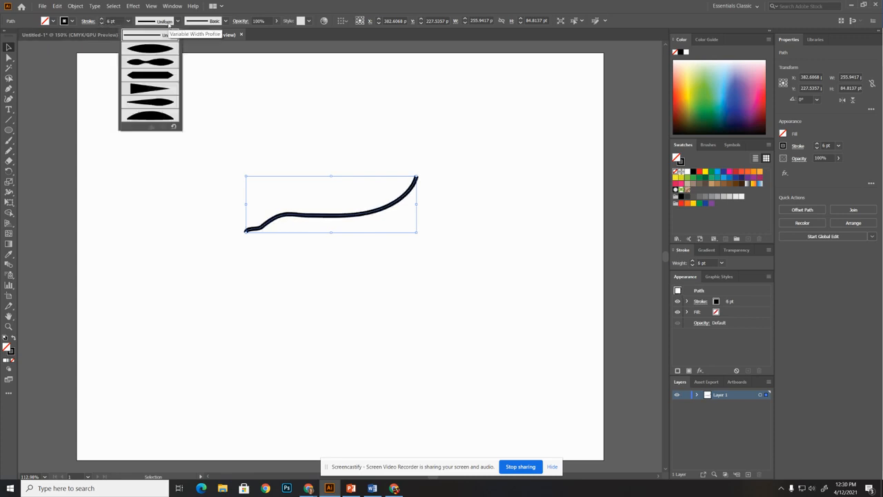
click(150, 48)
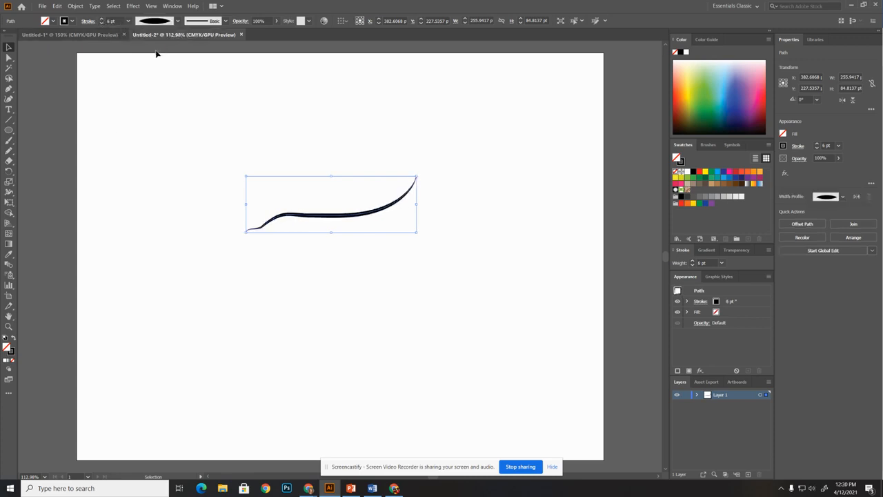
click(200, 22)
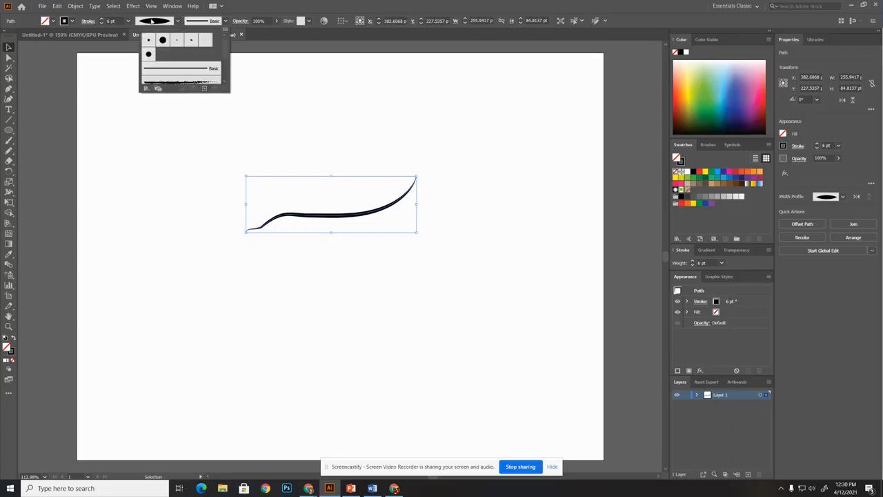
click(164, 18)
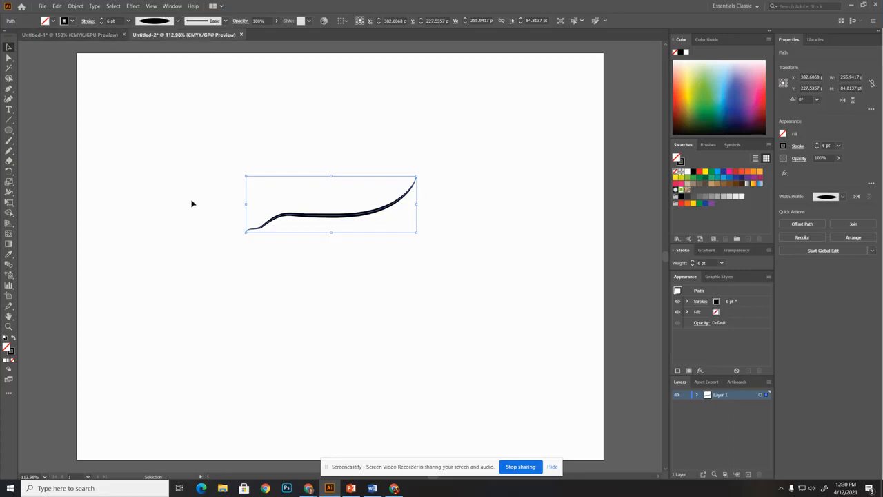
Redraw both ends of the tapered path repeatedly with the Pencil tool, making one wavy line about 532 by 48 pt
click(9, 151)
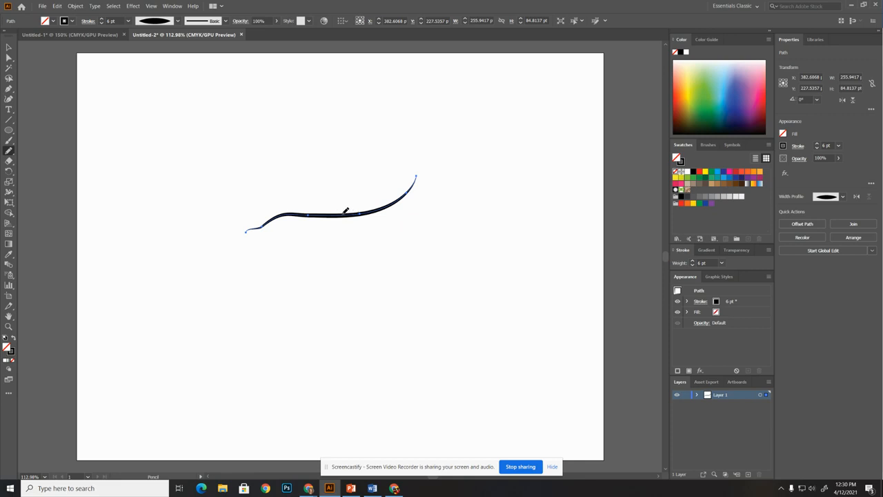
mouse_move(342, 211)
mouse_down()
mouse_move(369, 200)
mouse_move(371, 166)
mouse_move(351, 145)
mouse_up()
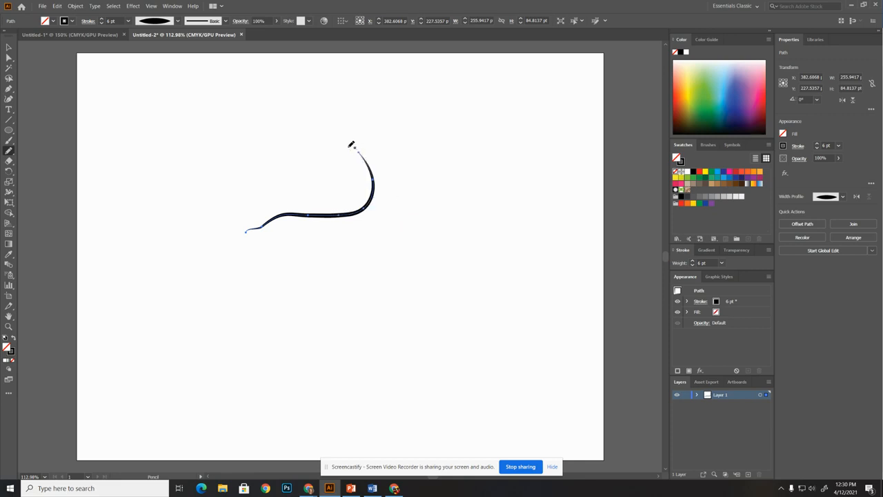
mouse_move(374, 196)
mouse_down()
mouse_move(433, 163)
mouse_move(449, 168)
mouse_up()
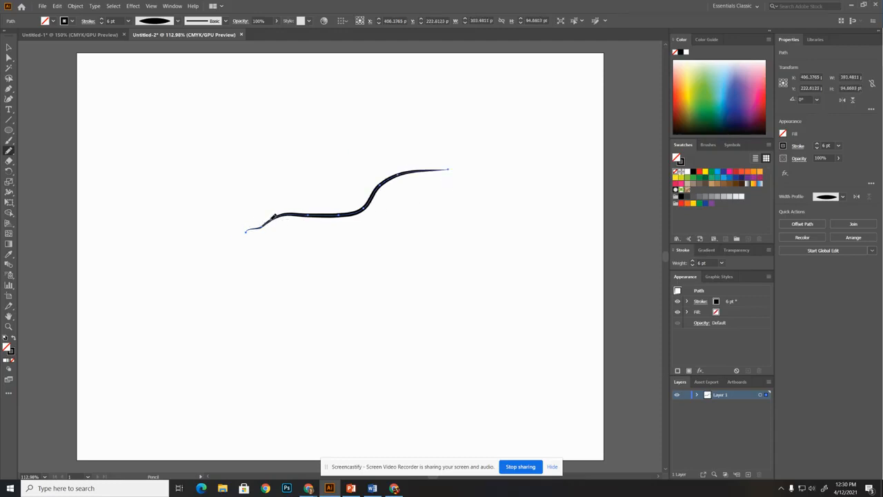
drag(273, 218, 176, 192)
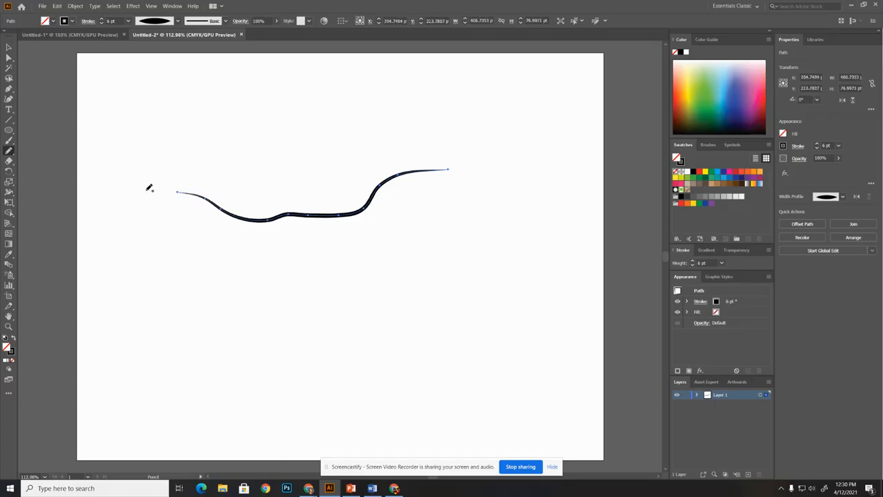
mouse_move(238, 214)
mouse_down()
mouse_move(203, 214)
mouse_move(156, 228)
mouse_up()
drag(199, 207, 150, 192)
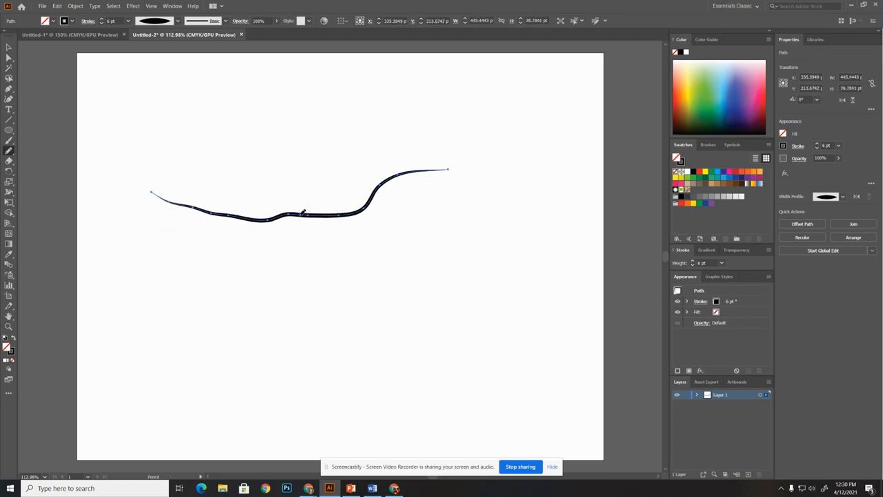
drag(300, 211, 221, 210)
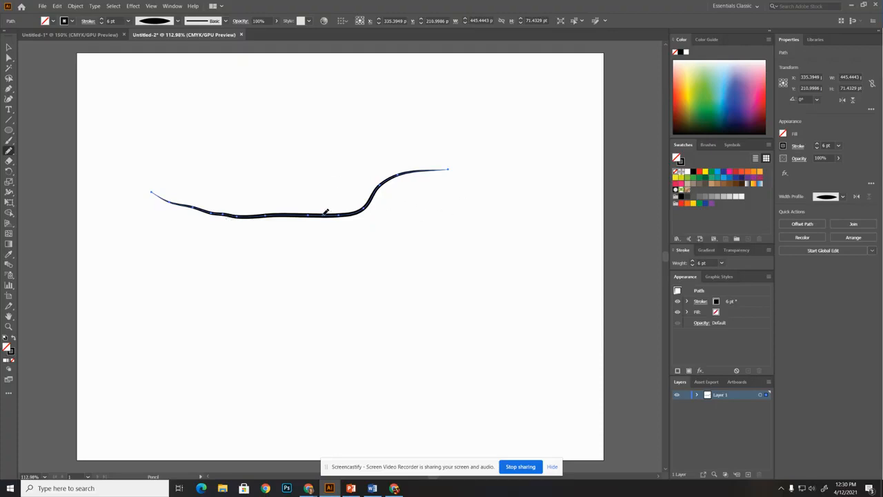
mouse_move(321, 213)
mouse_down()
mouse_move(362, 213)
mouse_move(448, 189)
mouse_move(492, 197)
mouse_up()
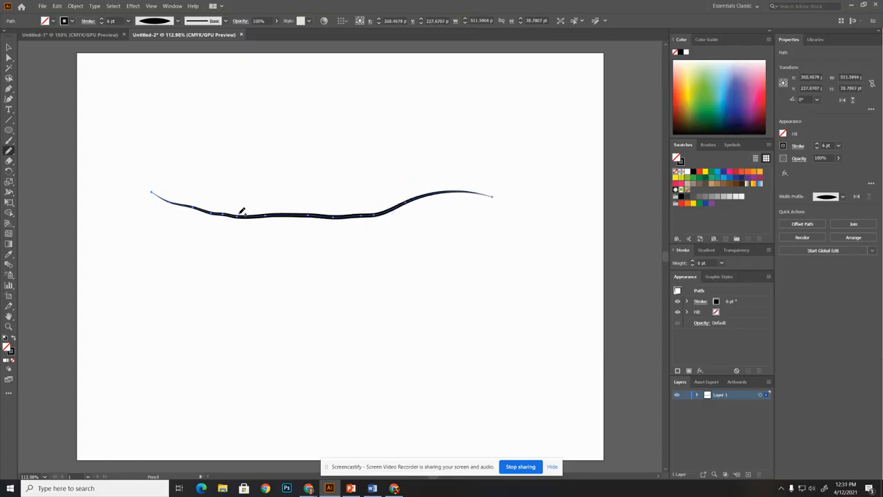
drag(247, 213, 173, 170)
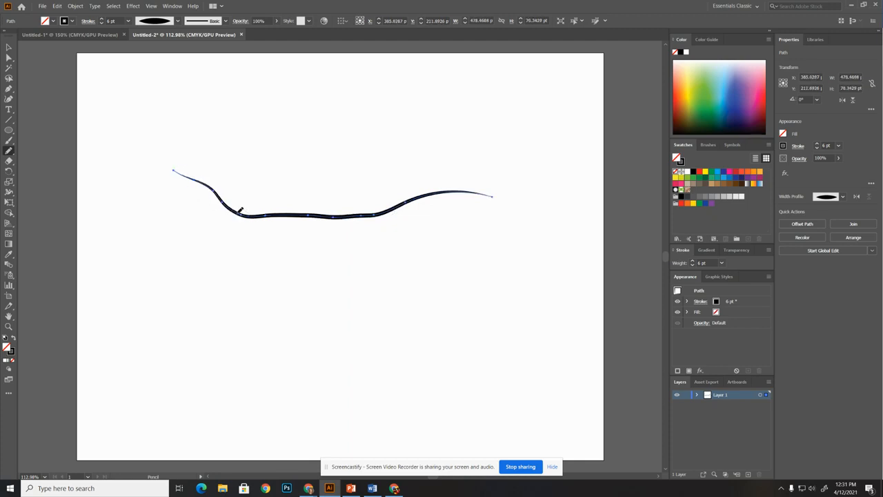
drag(224, 206, 150, 191)
mouse_move(223, 201)
mouse_down()
mouse_move(135, 159)
mouse_move(149, 184)
mouse_move(186, 201)
mouse_move(178, 188)
mouse_move(107, 188)
mouse_up()
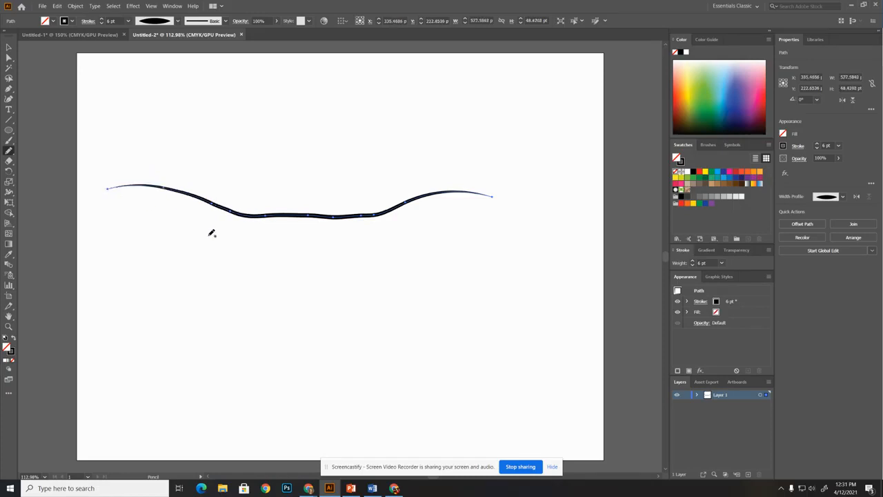
drag(285, 216, 193, 190)
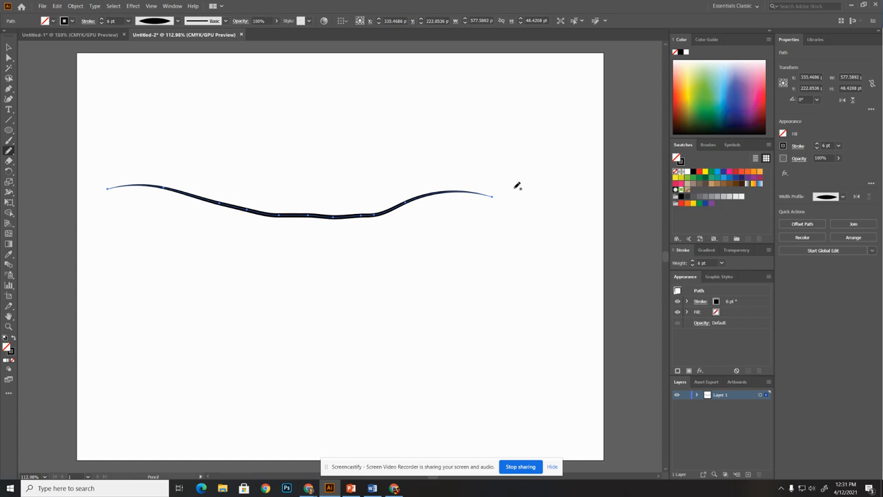
drag(409, 198, 461, 248)
drag(409, 199, 474, 191)
drag(406, 200, 460, 187)
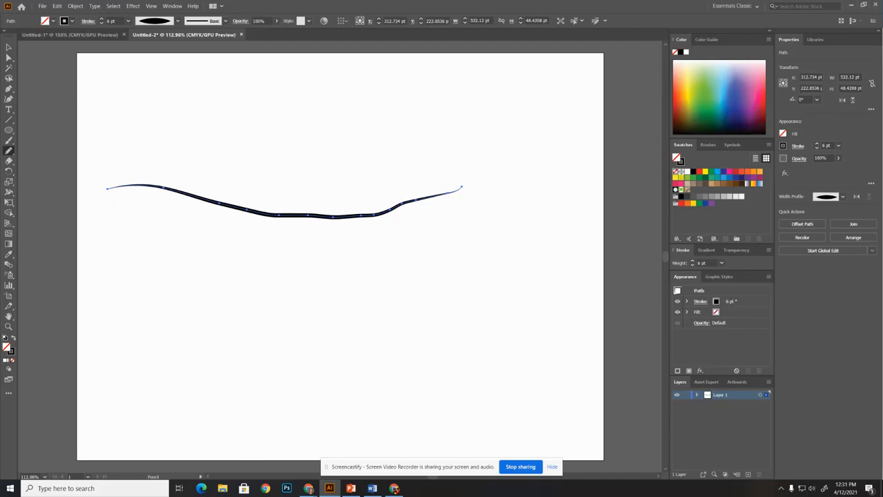
Paint a curve about 369 by 105 pt below the pencil line with the 5 pt. Round brush and apply the both-ends-tapered width profile
click(10, 142)
mouse_move(476, 347)
mouse_down()
mouse_move(460, 332)
mouse_move(227, 277)
mouse_up()
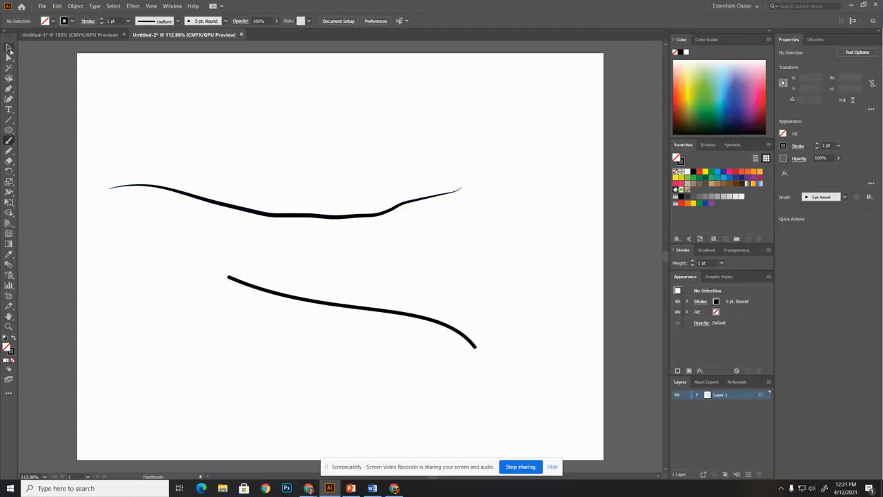
click(9, 50)
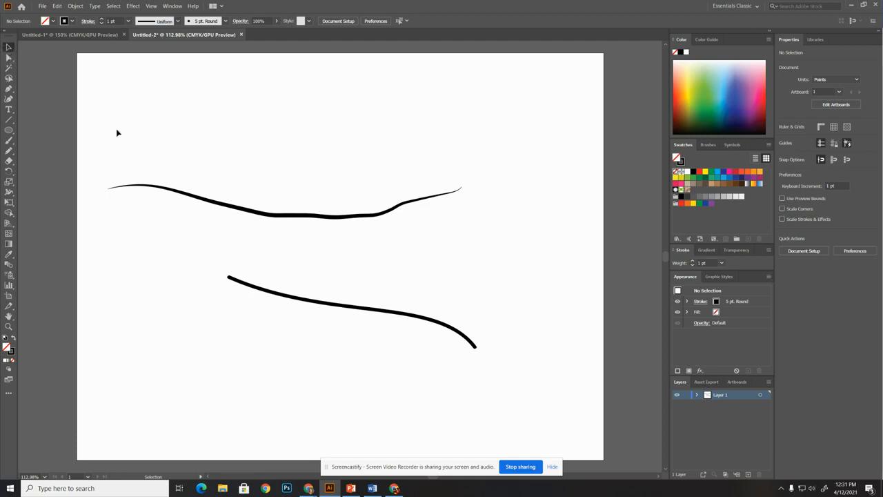
click(252, 283)
click(178, 20)
click(147, 52)
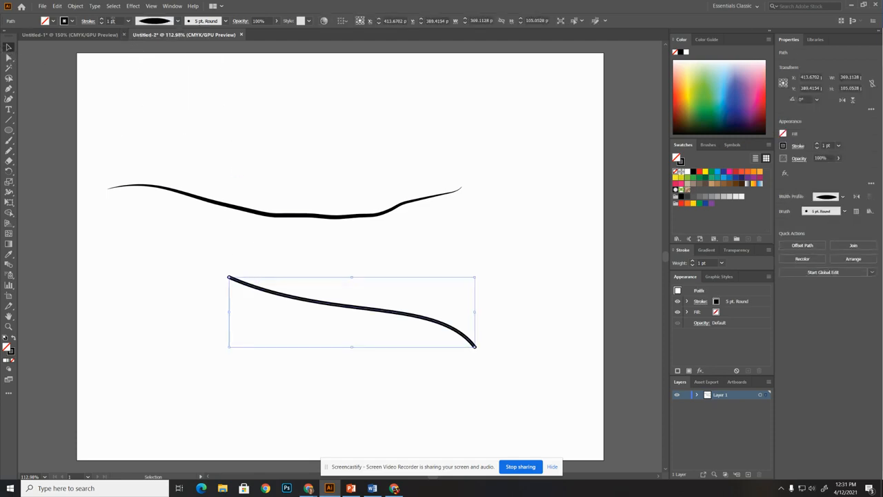
Switch the lower curve to the Basic brush and set its stroke weight to 12 pt
click(204, 21)
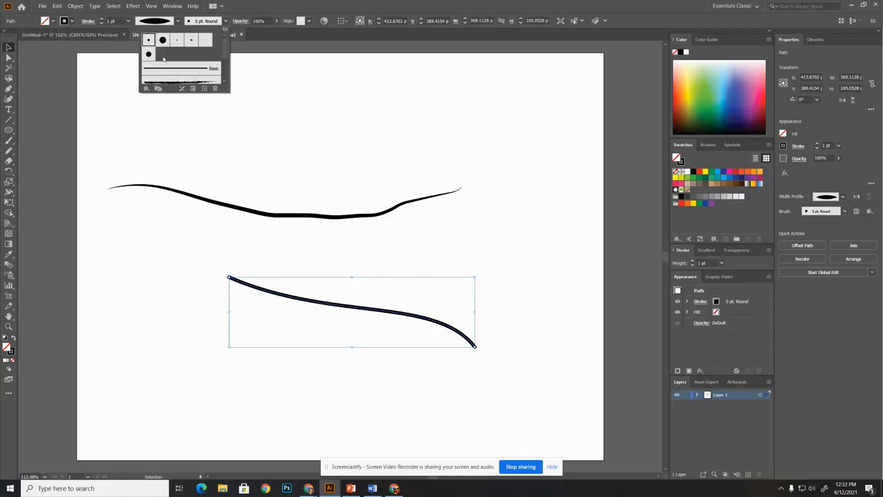
click(165, 71)
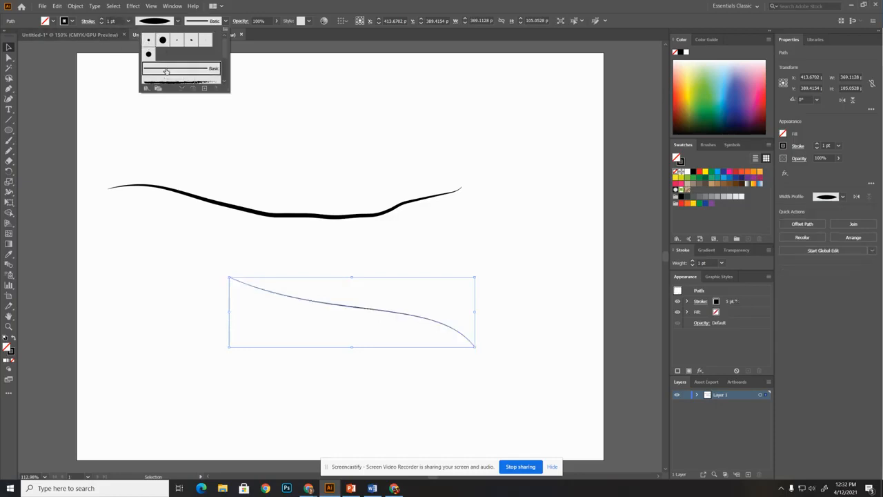
click(104, 23)
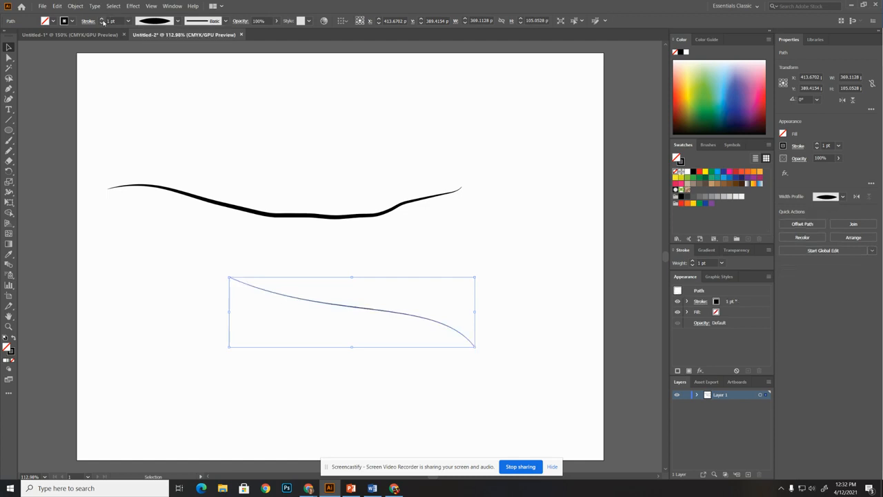
triple_click(102, 19)
triple_click(102, 19)
triple_click(102, 19)
double_click(103, 19)
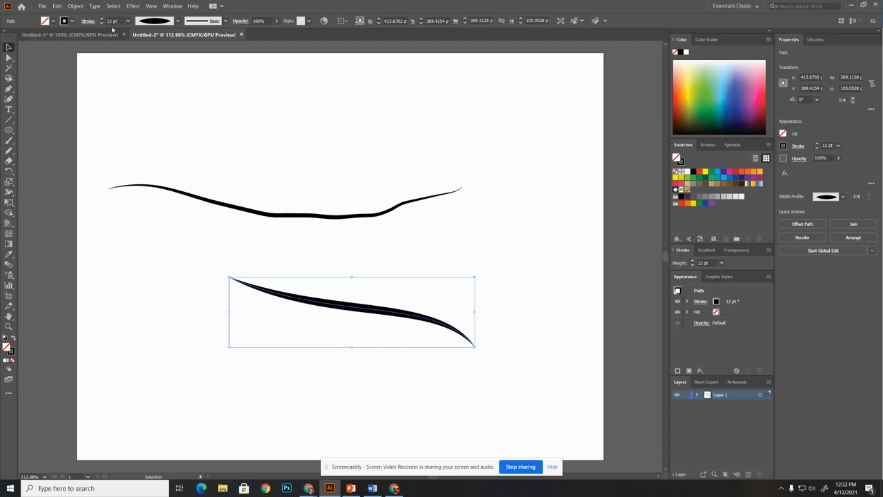
Examine the General measurement unit choices in the Units preferences and leave without changing them
click(57, 6)
mouse_move(80, 244)
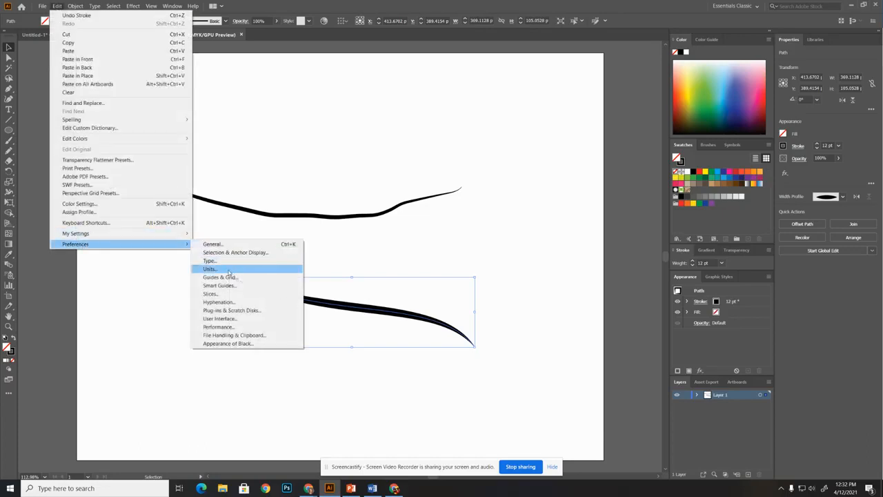
click(229, 270)
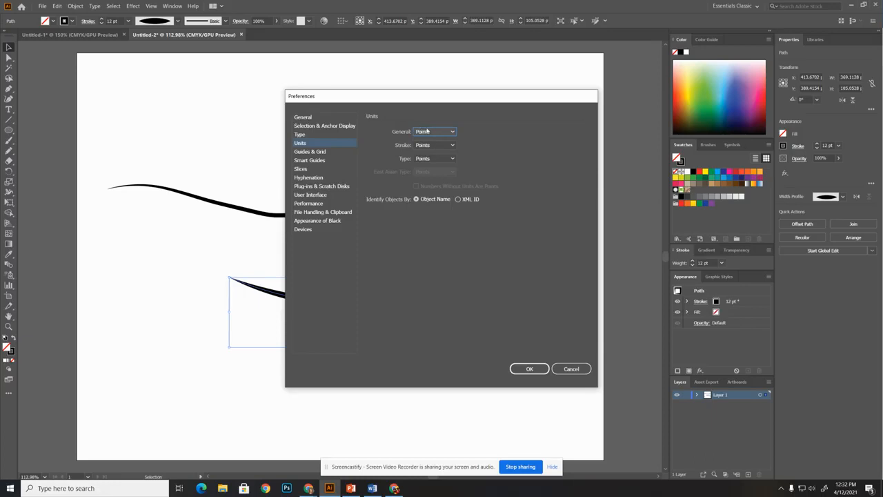
click(422, 132)
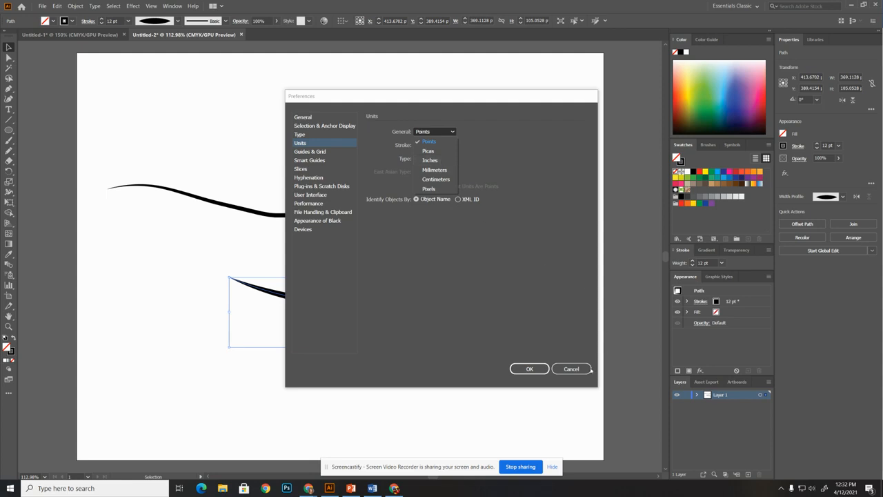
click(593, 370)
click(584, 373)
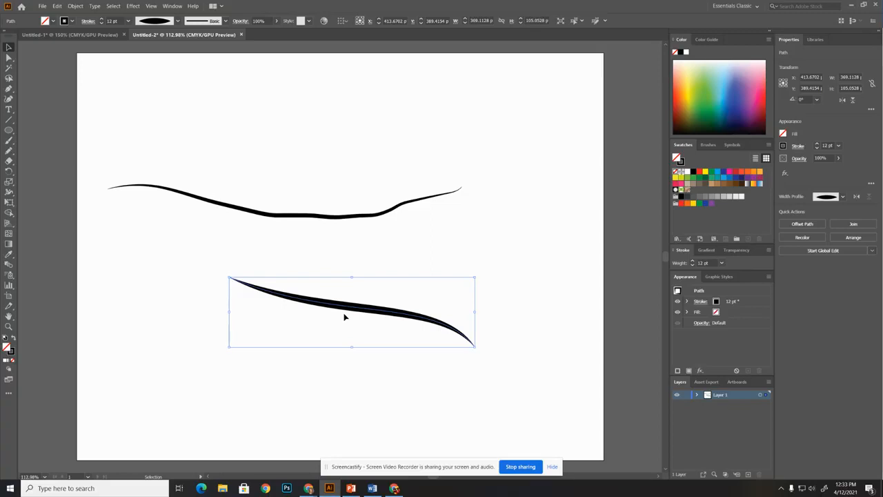
Reduce the lower curve's stroke weight to 0.75 pt and below, and raise it to 9 pt
click(101, 23)
click(101, 24)
click(101, 24)
click(100, 23)
click(100, 24)
click(101, 24)
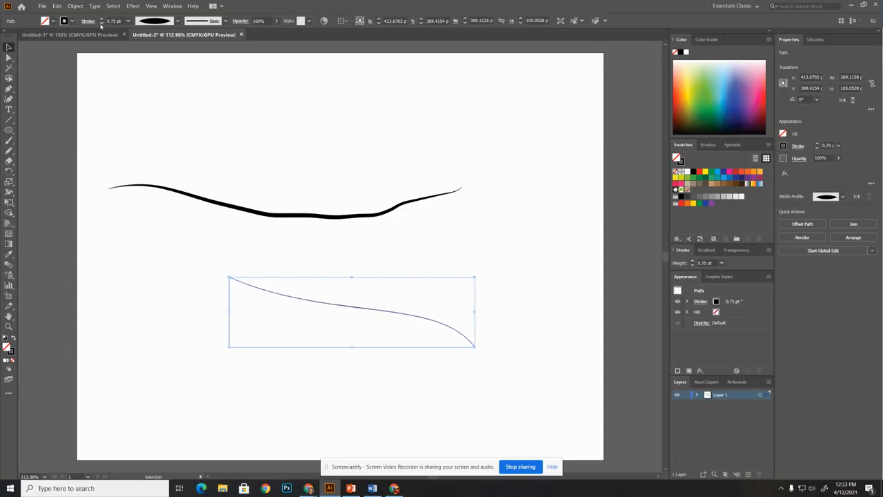
click(101, 24)
click(101, 23)
click(101, 20)
click(101, 19)
click(101, 19)
click(101, 19)
click(101, 19)
click(101, 19)
click(101, 19)
click(102, 19)
click(102, 19)
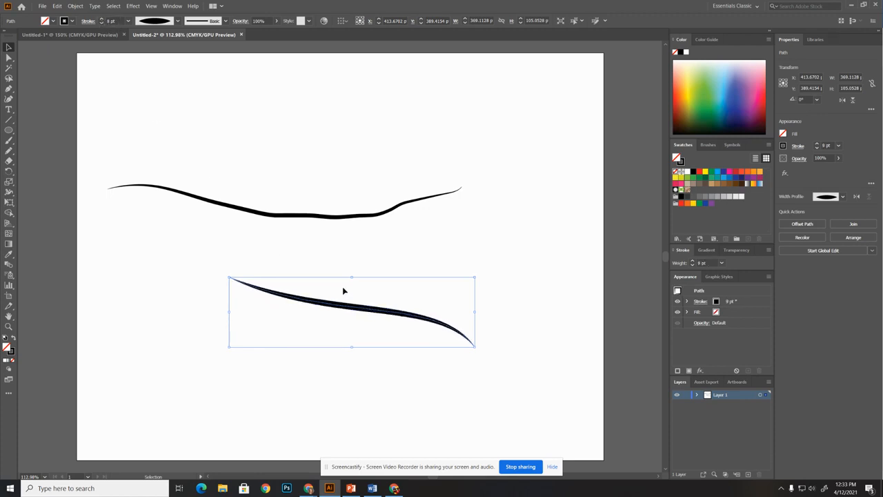
Delete both freehand lines from the artboard
drag(128, 147, 464, 419)
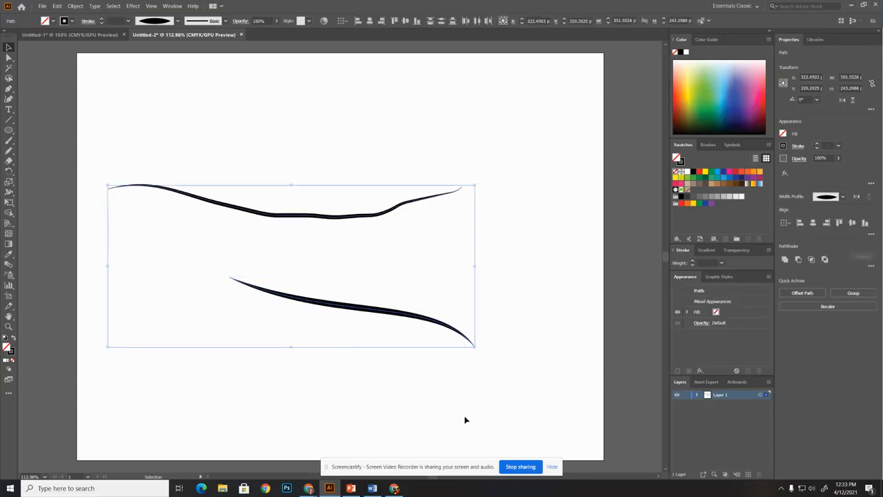
key(Delete)
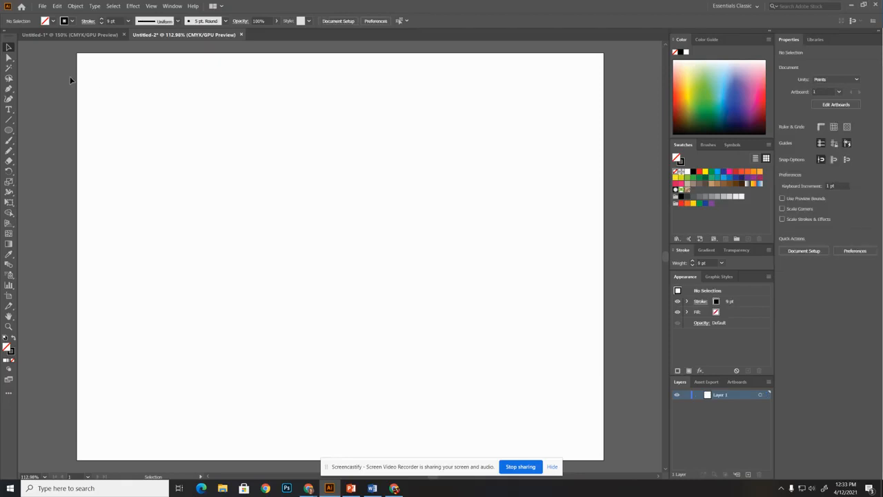
Draw an ellipse about 344 by 213 pt with a white fill and a 1 pt black stroke
click(8, 130)
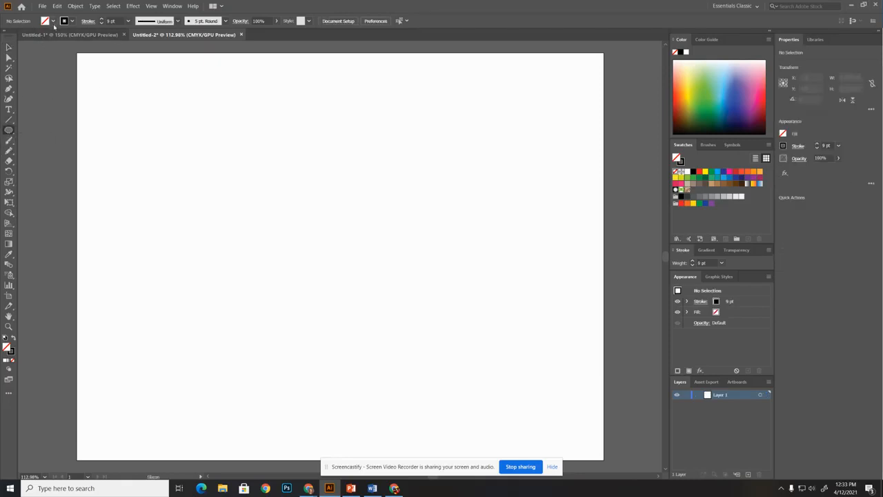
click(52, 20)
click(15, 36)
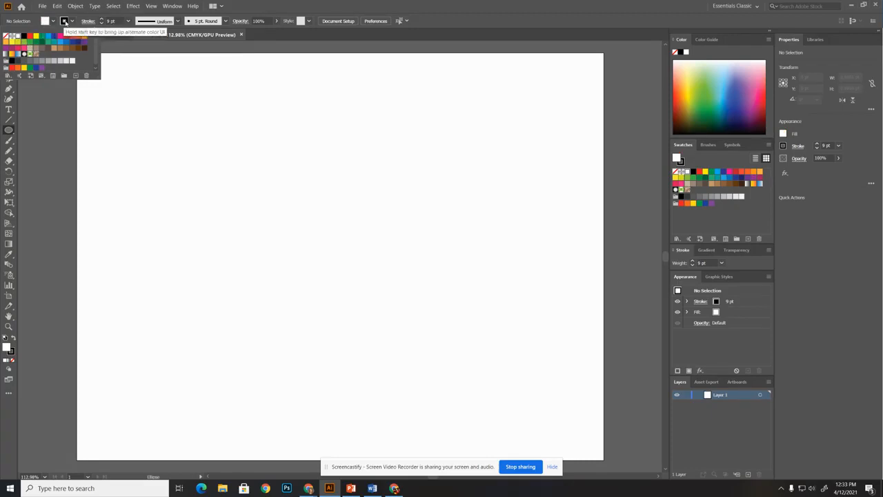
click(103, 24)
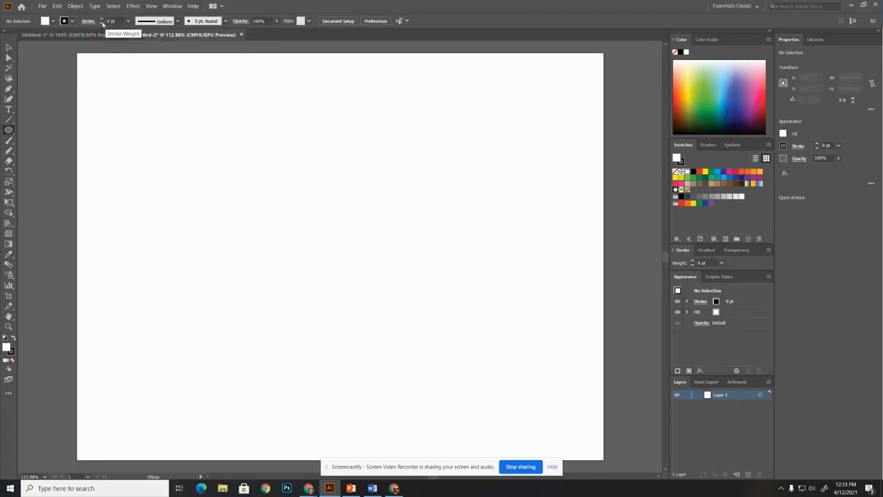
click(103, 24)
click(101, 19)
click(101, 20)
click(101, 20)
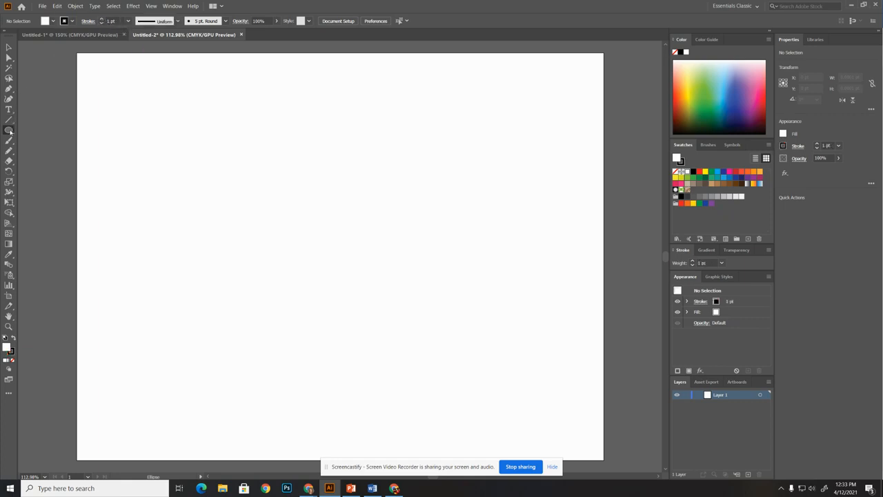
drag(218, 143, 448, 285)
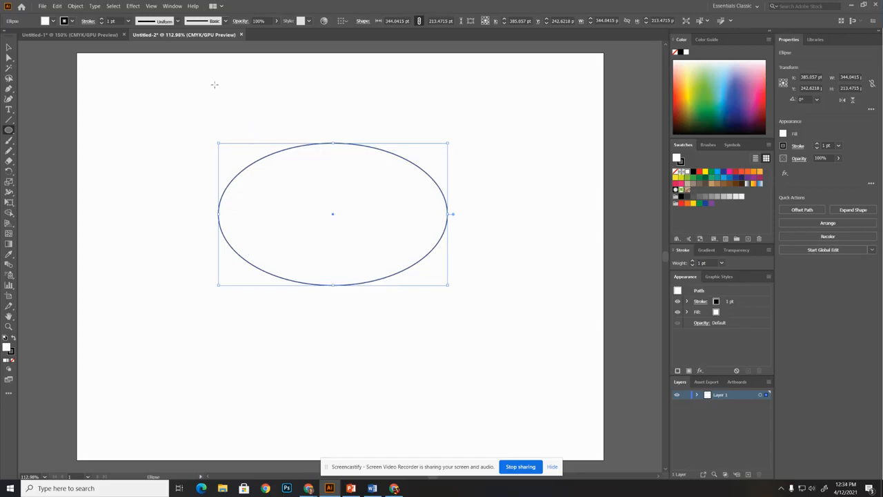
Set the ellipse's fill to None and delete the ellipse
click(49, 21)
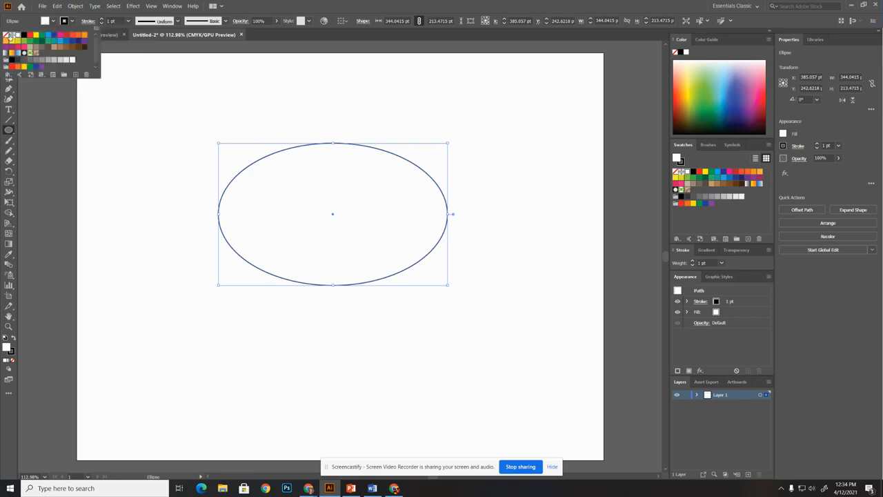
click(6, 36)
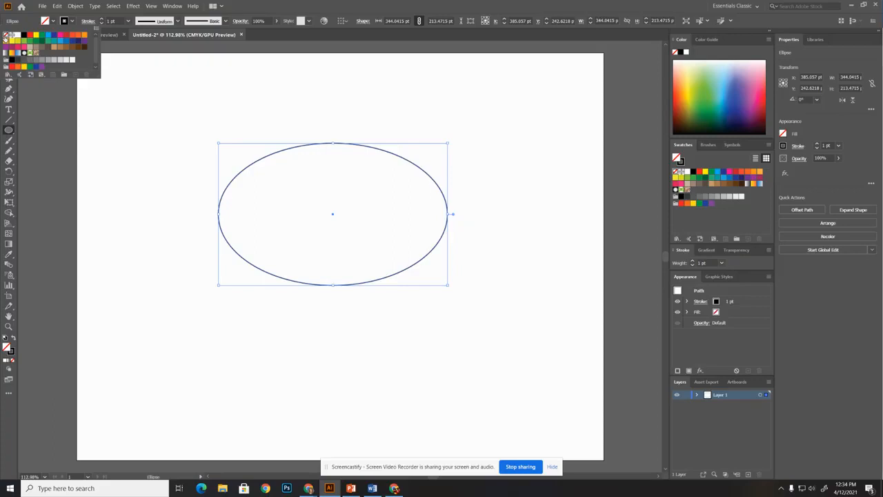
key(Escape)
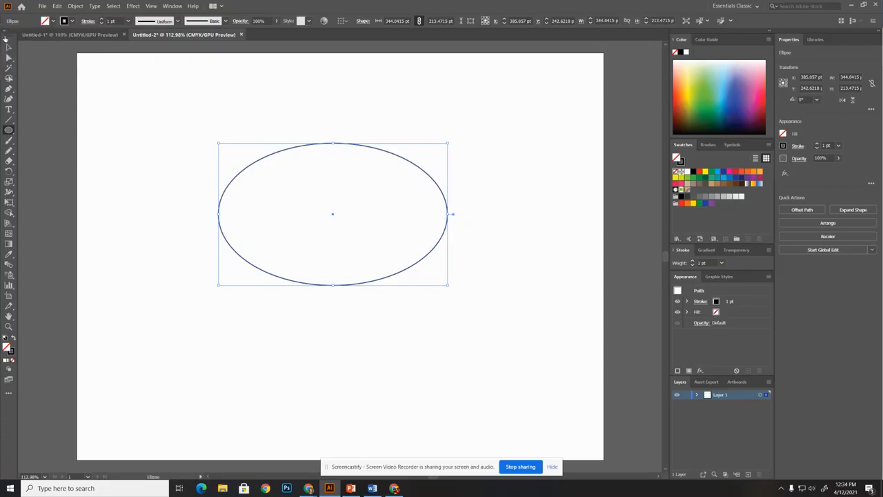
key(Delete)
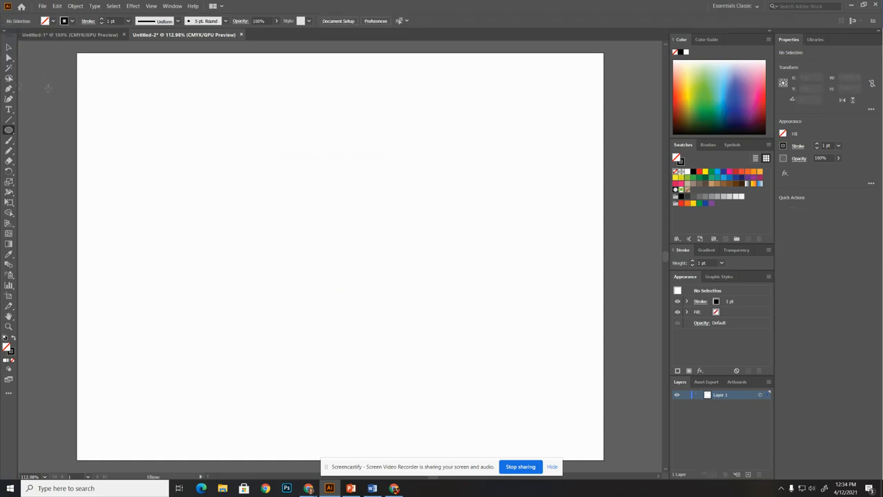
Draw one larger and three smaller freehand loops with the Pencil tool at 1 pt, redoing the last as an oval about 22 by 14 pt
click(9, 141)
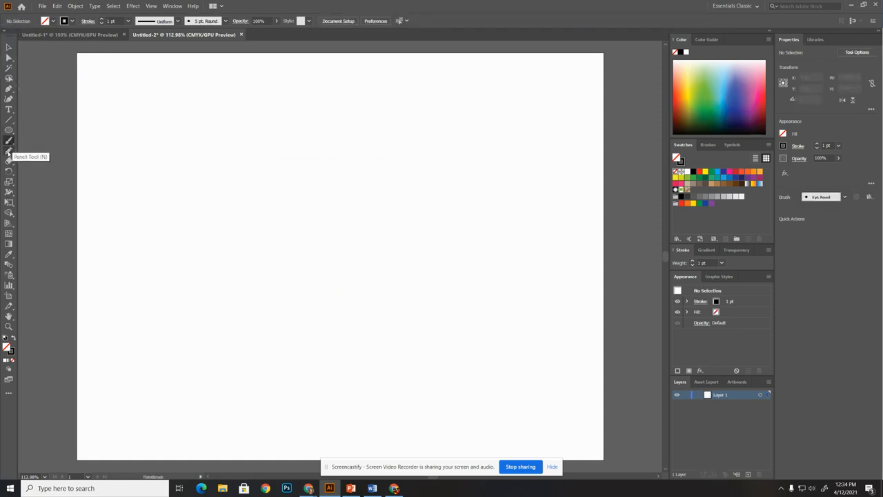
click(9, 151)
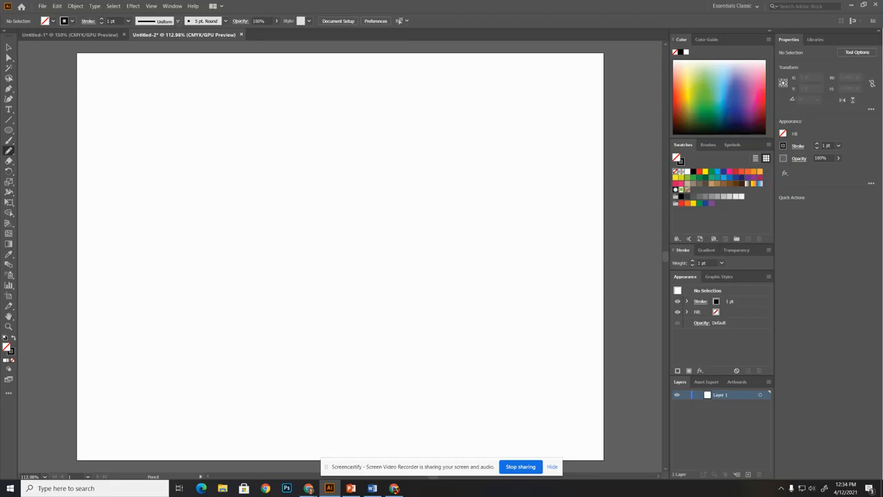
click(177, 21)
click(156, 49)
click(102, 19)
click(101, 18)
mouse_move(258, 147)
mouse_down()
mouse_move(275, 161)
mouse_move(267, 174)
mouse_move(255, 172)
mouse_move(249, 163)
mouse_move(258, 151)
mouse_move(292, 142)
mouse_move(287, 153)
mouse_move(278, 144)
mouse_move(295, 172)
mouse_move(284, 174)
mouse_move(304, 147)
mouse_up()
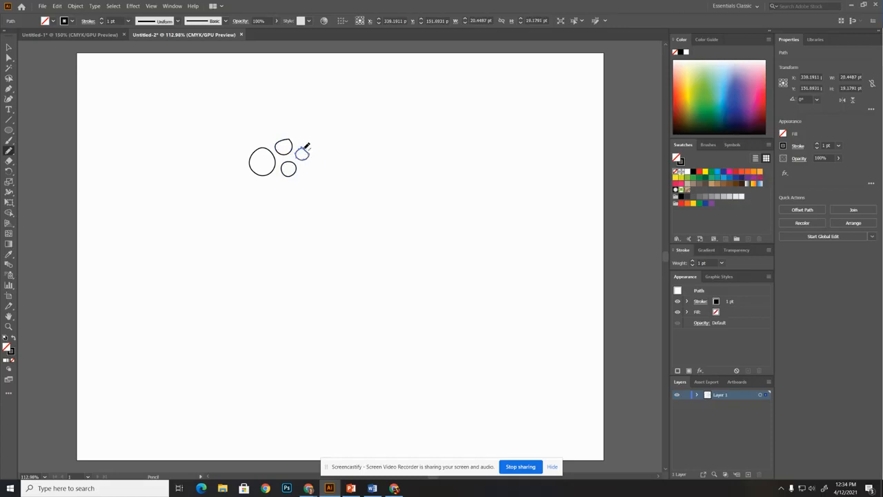
key(ctrl+z)
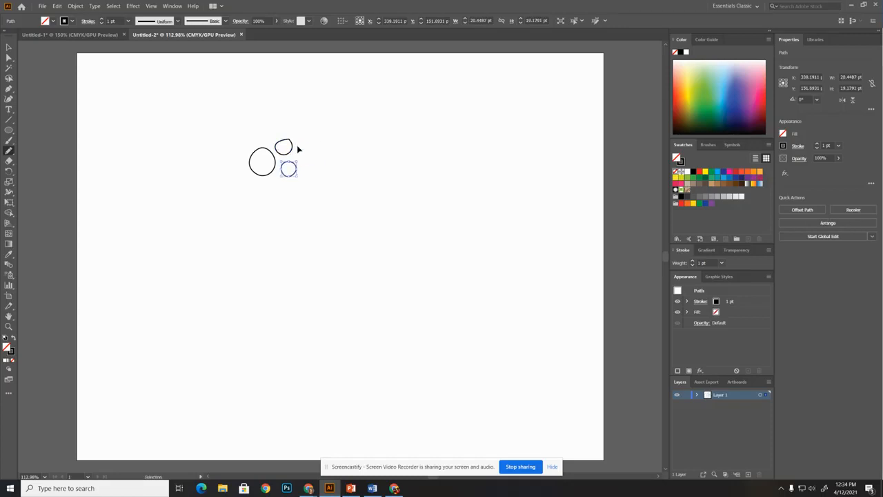
mouse_move(294, 155)
mouse_down()
mouse_move(307, 153)
mouse_move(299, 162)
mouse_move(294, 156)
mouse_up()
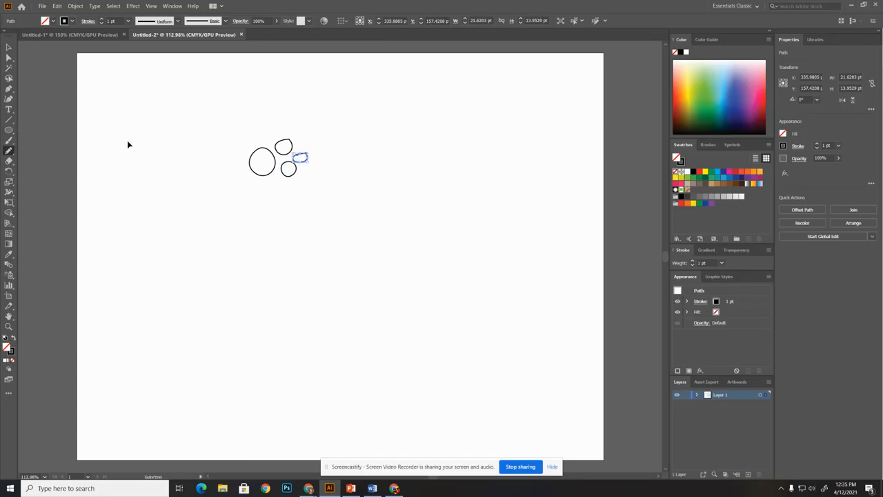
Redraw the upper edge of the small oval loop with the Pencil tool to round its pointed corner and close its gap
key(ctrl+equal)
key(ctrl+equal)
key(ctrl+equal)
key(ctrl+equal)
key(ctrl+equal)
key(ctrl+equal)
key(ctrl+equal)
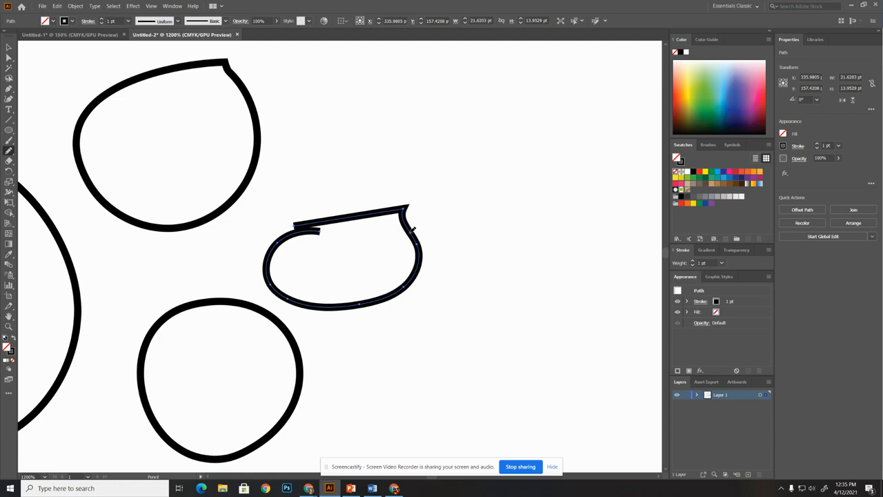
mouse_move(416, 235)
mouse_down()
mouse_move(400, 215)
mouse_move(366, 210)
mouse_up()
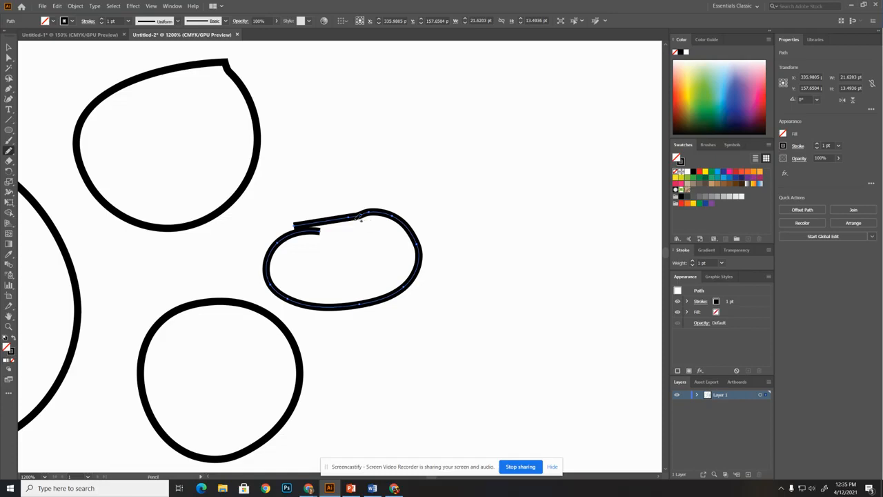
drag(296, 227, 335, 224)
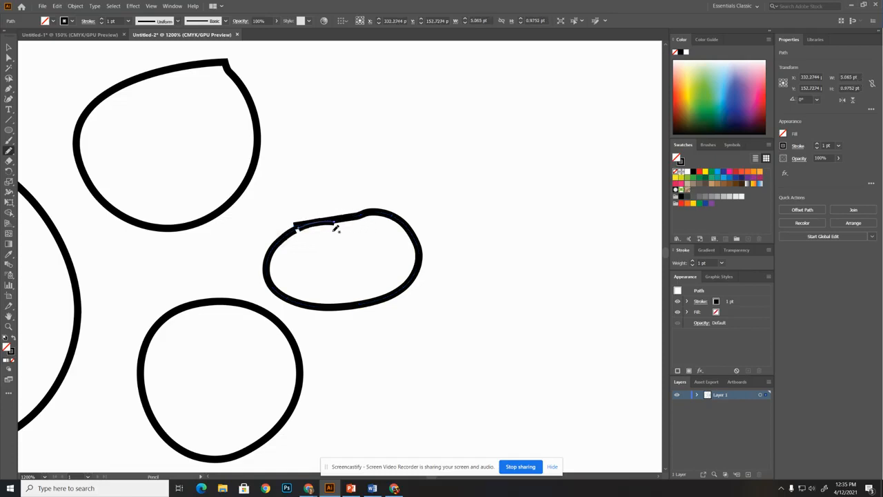
key(ctrl+z)
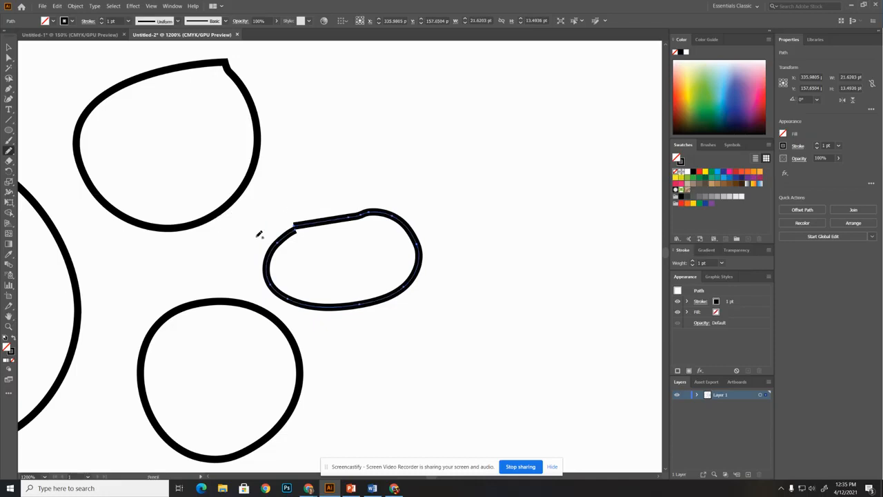
drag(290, 231, 334, 220)
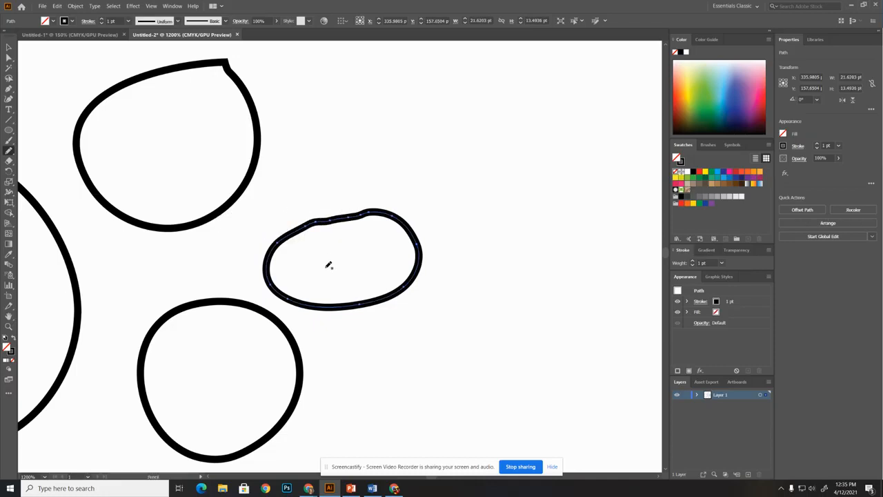
drag(308, 222, 358, 214)
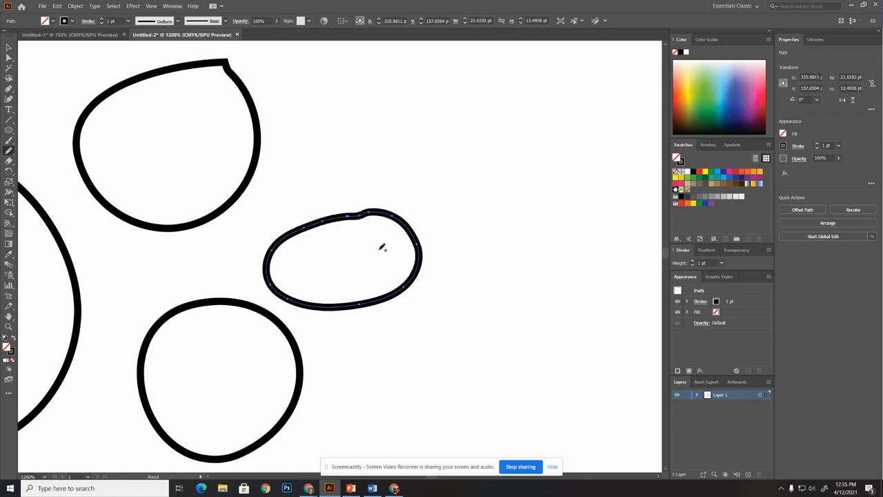
Try to redraw the oval loop's left side farther inward with the Pencil tool, and undo each attempt
mouse_move(343, 214)
mouse_down()
mouse_move(314, 229)
mouse_move(305, 250)
mouse_move(307, 278)
mouse_move(358, 304)
mouse_up()
key(ctrl+z)
mouse_move(325, 221)
mouse_down()
mouse_move(306, 239)
mouse_move(306, 267)
mouse_move(359, 307)
mouse_up()
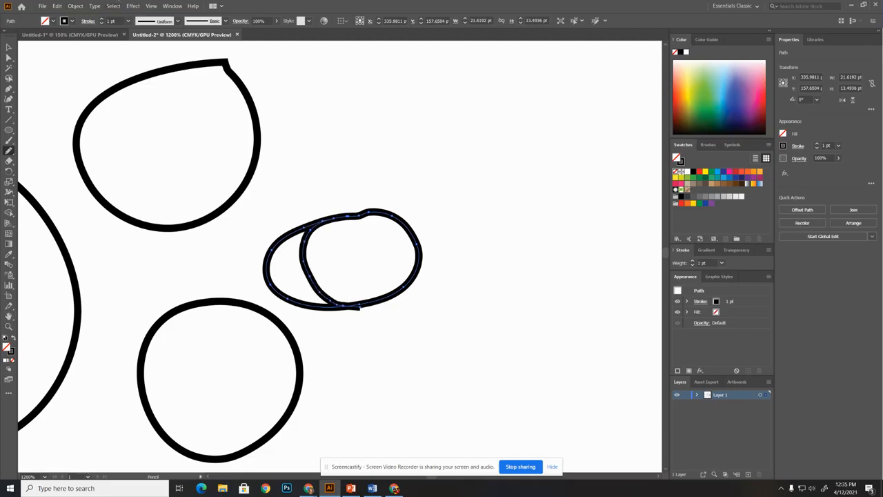
key(ctrl+z)
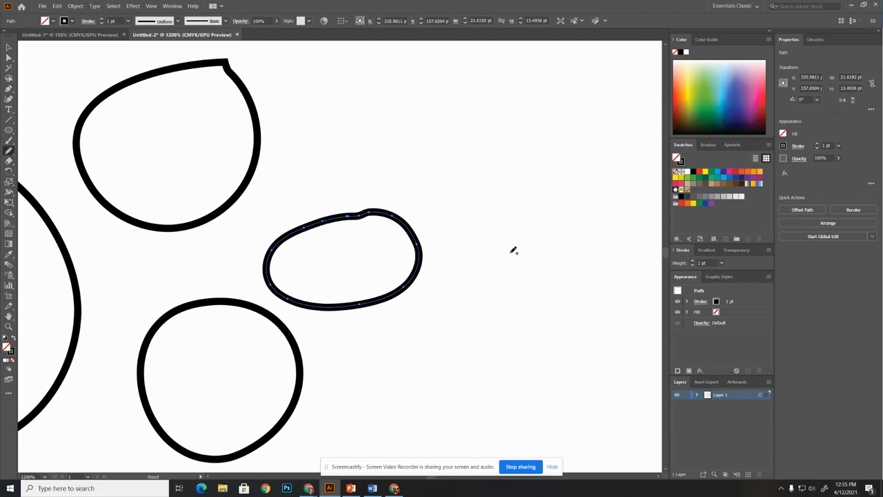
Redraw the oval loop's left side inward, making it about 17 by 13 pt, and smooth the bump on its upper edge
mouse_move(301, 233)
mouse_down()
mouse_move(322, 289)
mouse_move(345, 299)
mouse_move(379, 298)
mouse_up()
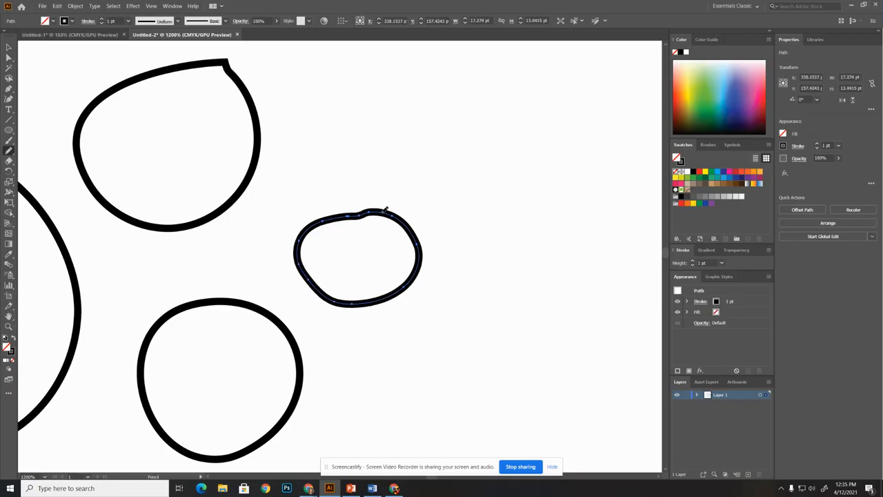
drag(352, 212, 333, 217)
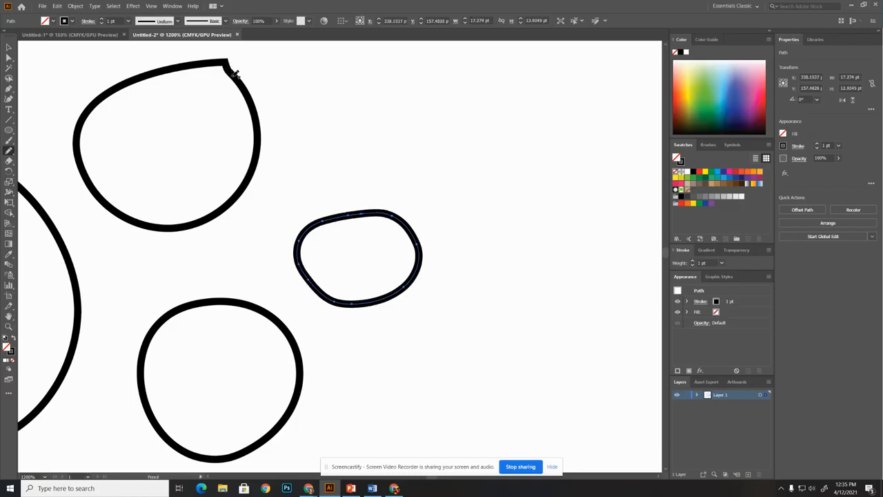
Try to round the pointed corner of the upper loop with the Pencil tool, and undo the strokes
click(238, 73)
key(ctrl+z)
click(9, 47)
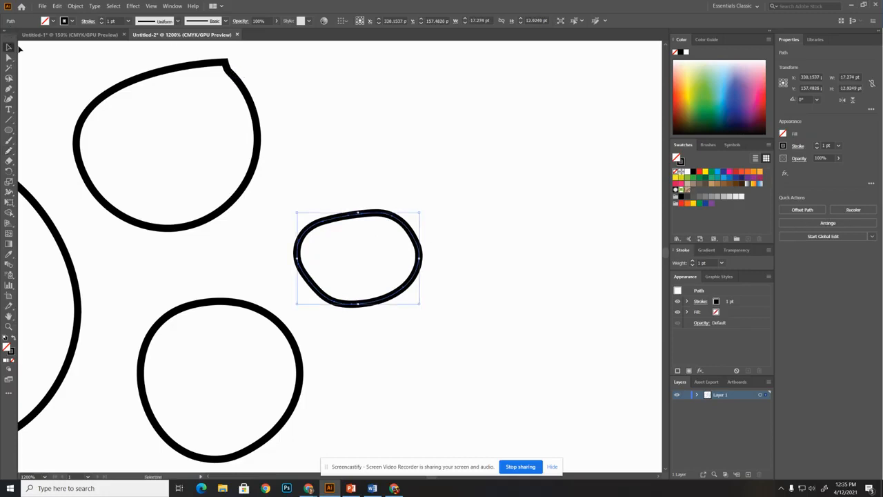
click(121, 82)
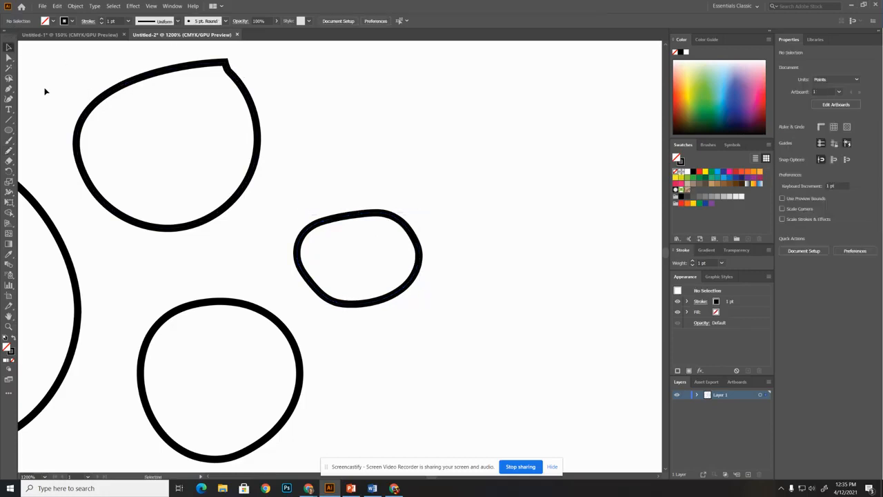
click(9, 150)
mouse_move(247, 86)
mouse_down()
mouse_move(209, 63)
mouse_move(143, 74)
mouse_up()
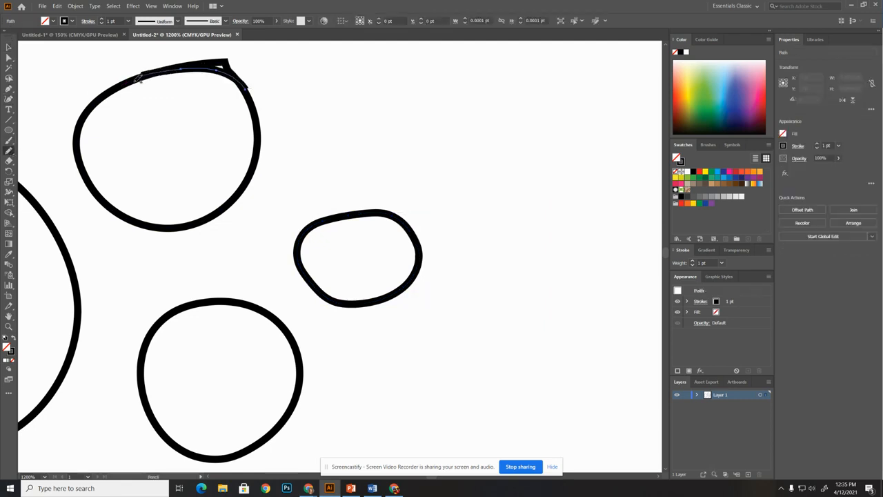
key(ctrl+z)
key(ctrl+z)
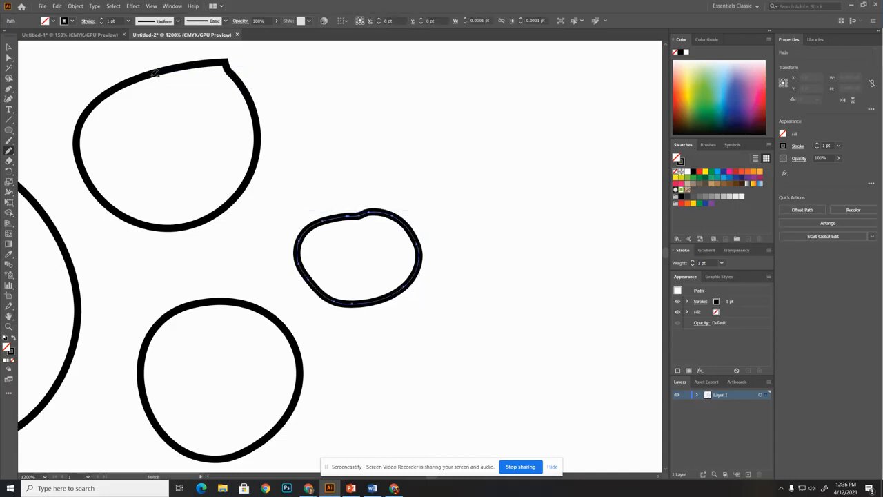
Select the upper loop and soften its pointed corner by moving the corner anchor point inward with the Direct Selection tool
click(9, 47)
click(120, 87)
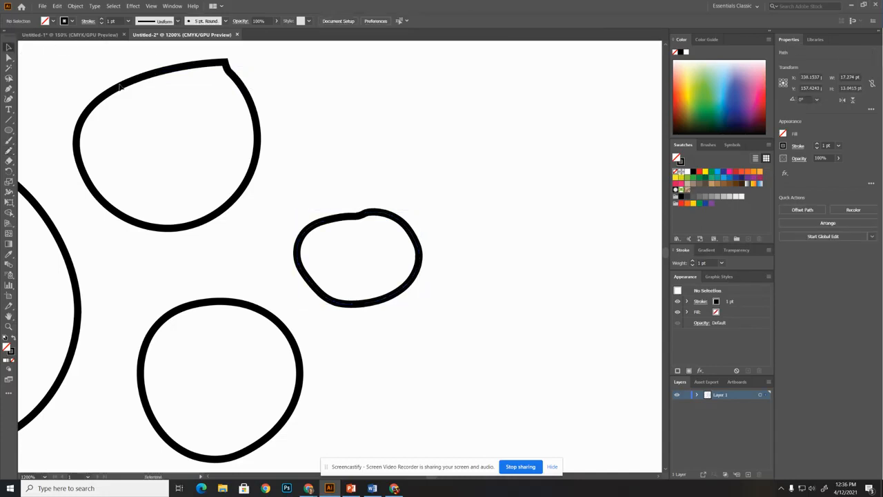
click(144, 81)
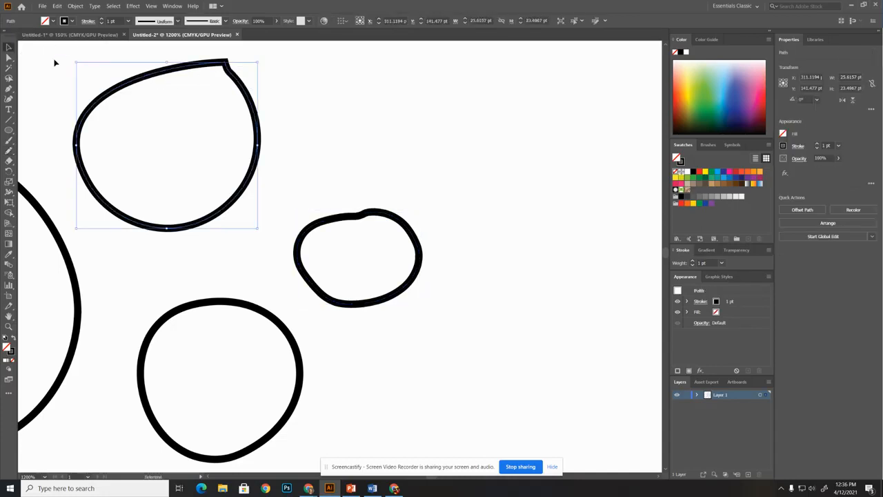
click(9, 57)
mouse_move(228, 63)
mouse_down()
mouse_move(197, 69)
mouse_move(227, 69)
mouse_up()
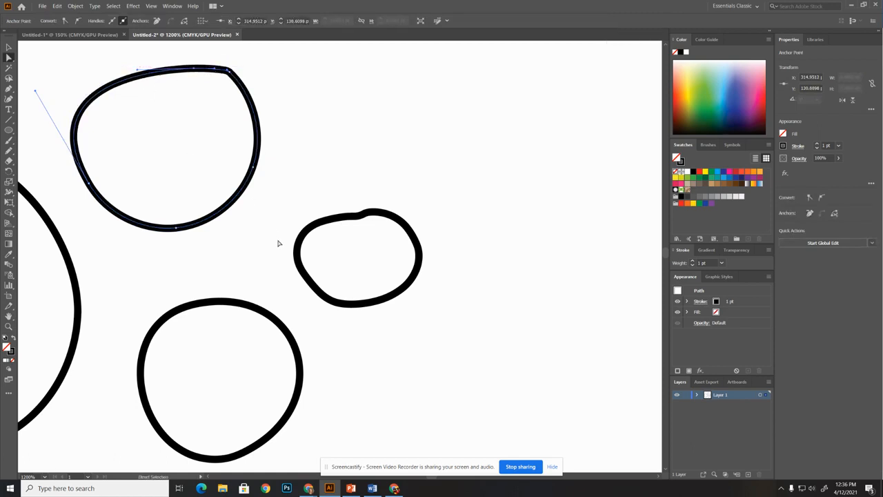
Select all four loops and give their strokes the lens-shaped width profile, tapered at both ends, with a 4 pt weight
key(ctrl+minus)
key(ctrl+minus)
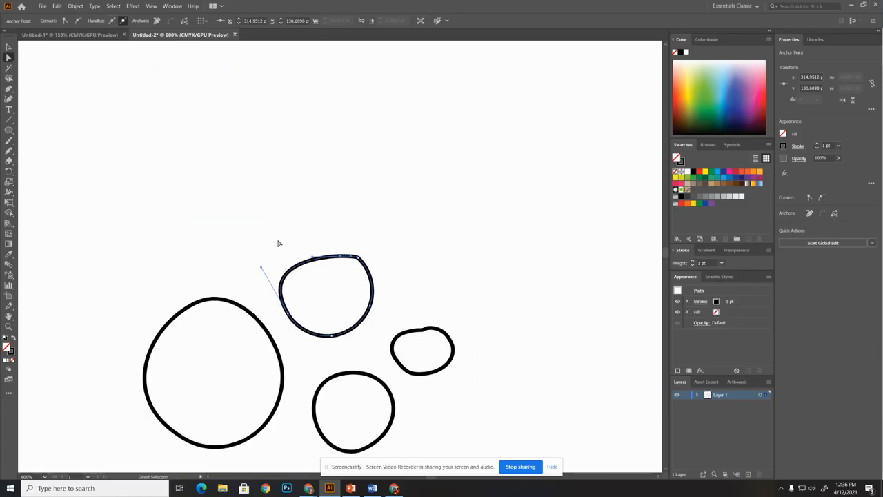
key(v)
key(ctrl+minus)
key(ctrl+minus)
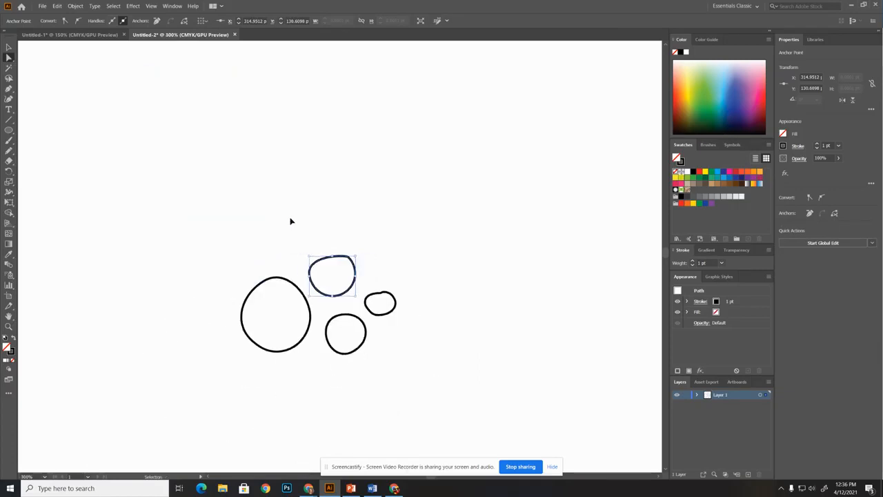
key(ctrl+minus)
key(ctrl+minus)
key(ctrl+minus)
key(ctrl+minus)
key(ctrl+minus)
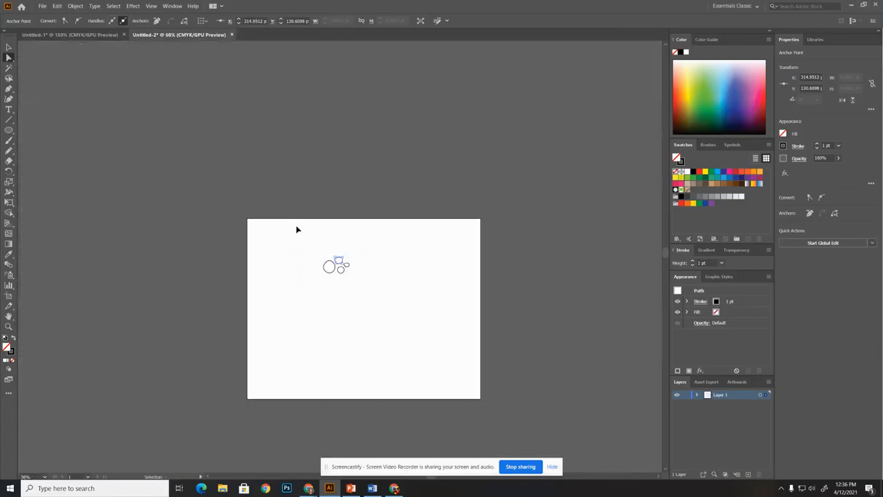
scroll(297, 229, down, 4)
key(a)
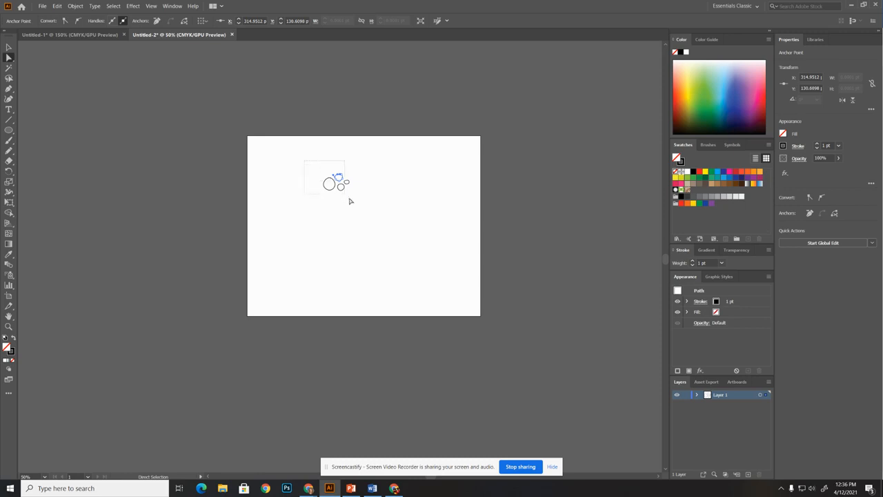
drag(340, 190, 363, 214)
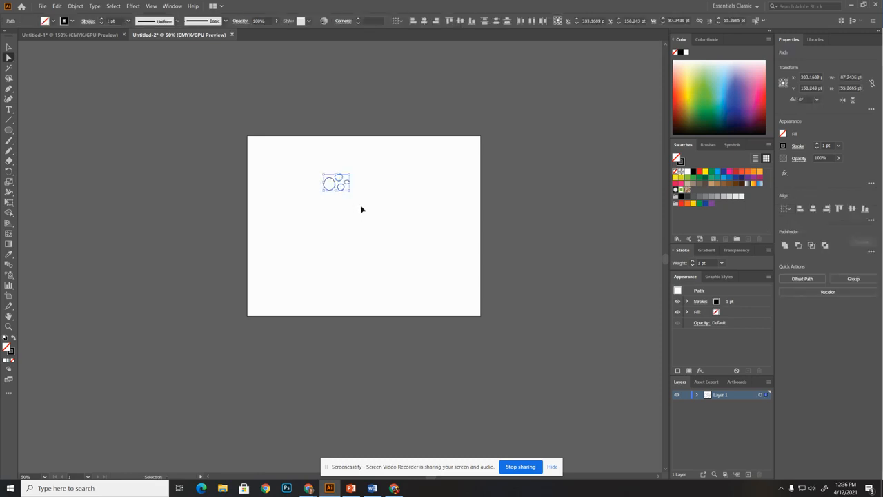
key(ctrl+0)
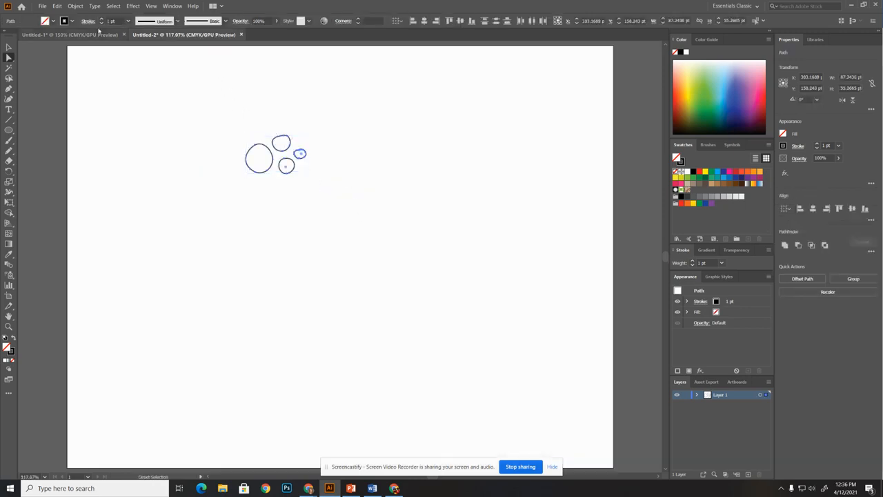
click(141, 22)
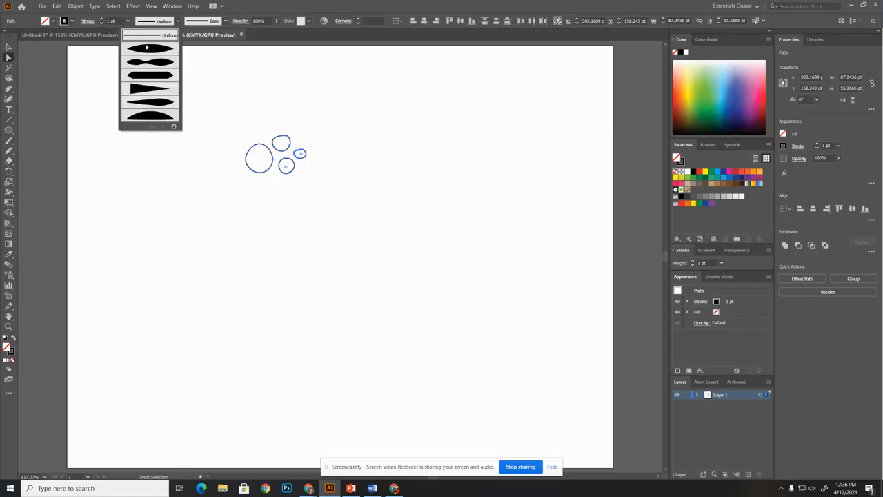
click(148, 48)
click(101, 18)
click(102, 18)
click(101, 19)
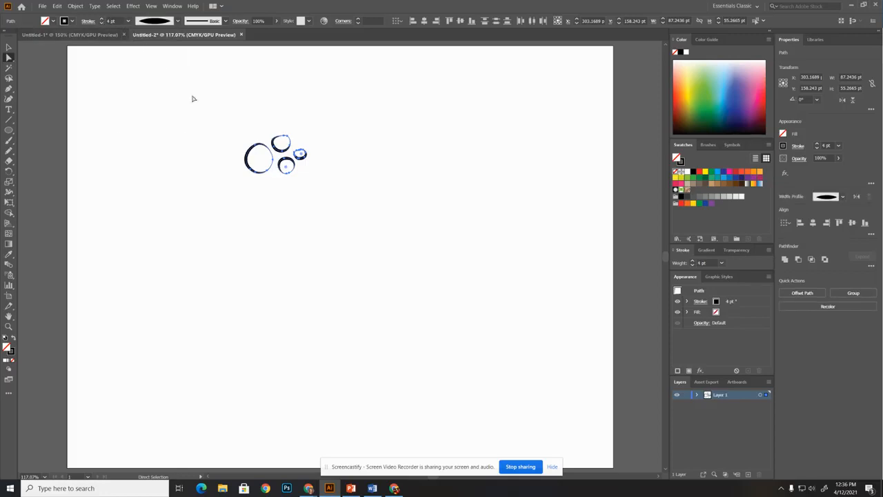
click(298, 224)
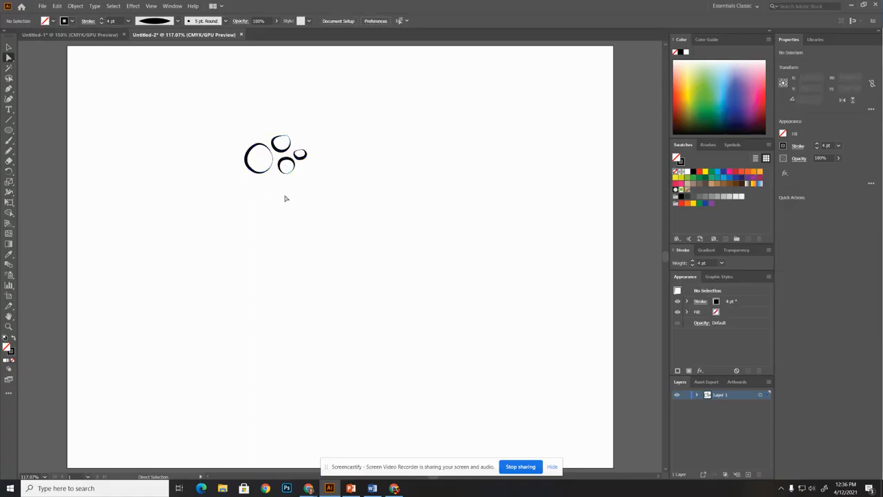
drag(225, 127, 338, 199)
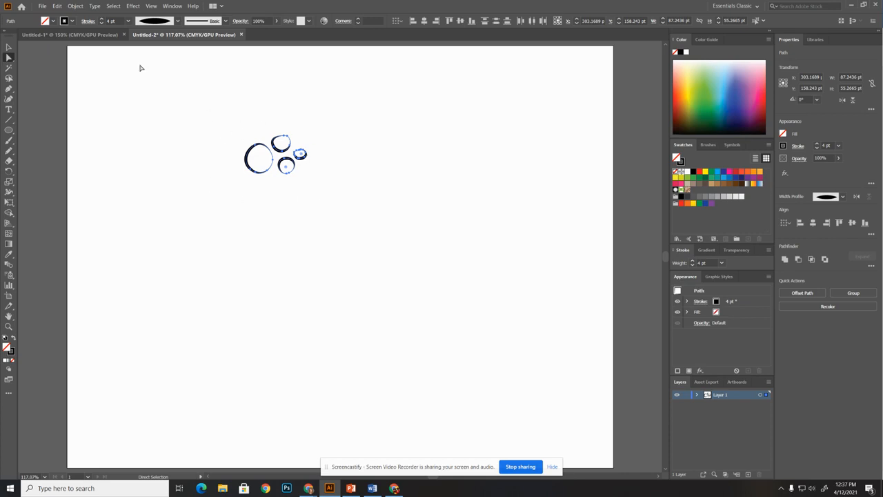
click(75, 6)
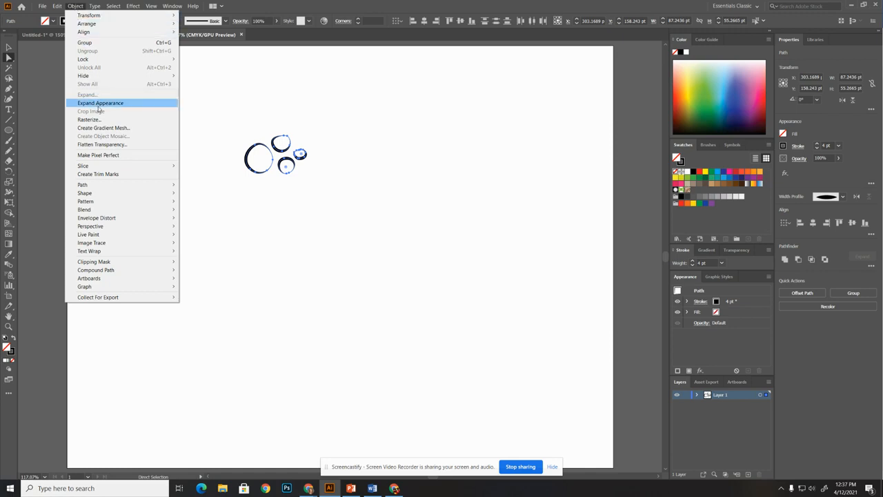
click(54, 96)
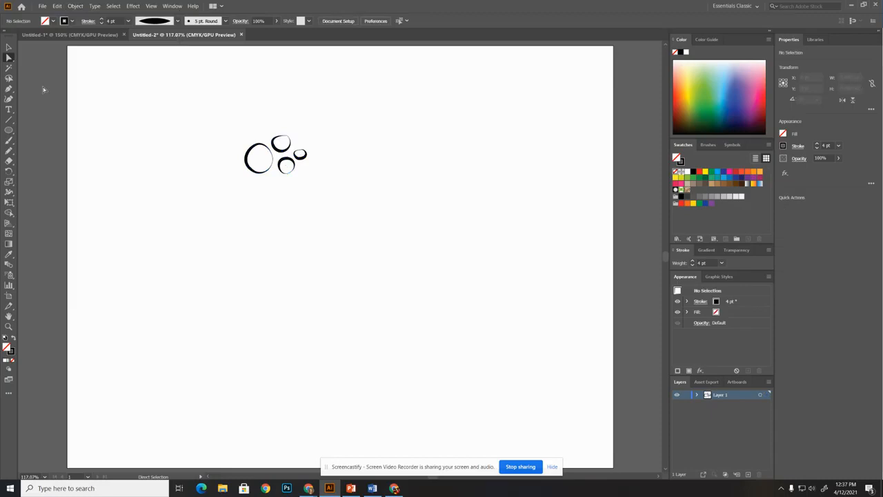
Select all four loops as whole objects with the Selection tool and expand their appearance into filled shapes
key(ctrl+plus)
key(ctrl+plus)
scroll(103, 137, up, 3)
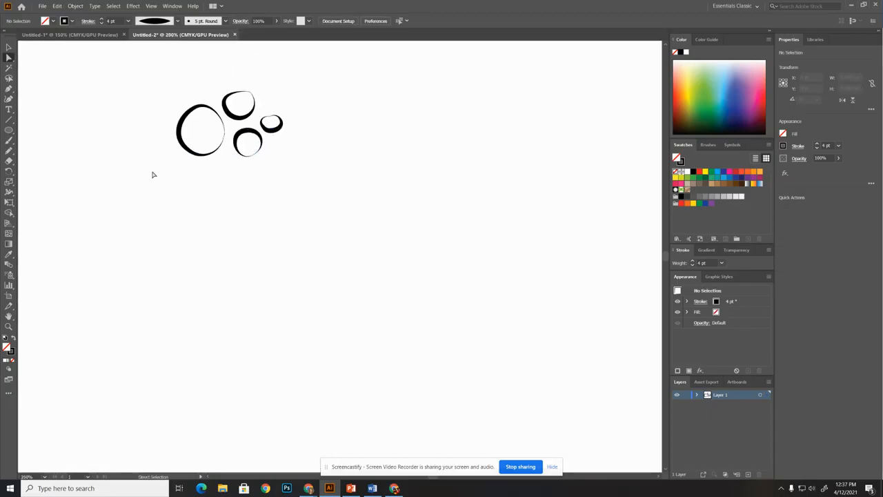
drag(145, 90, 361, 214)
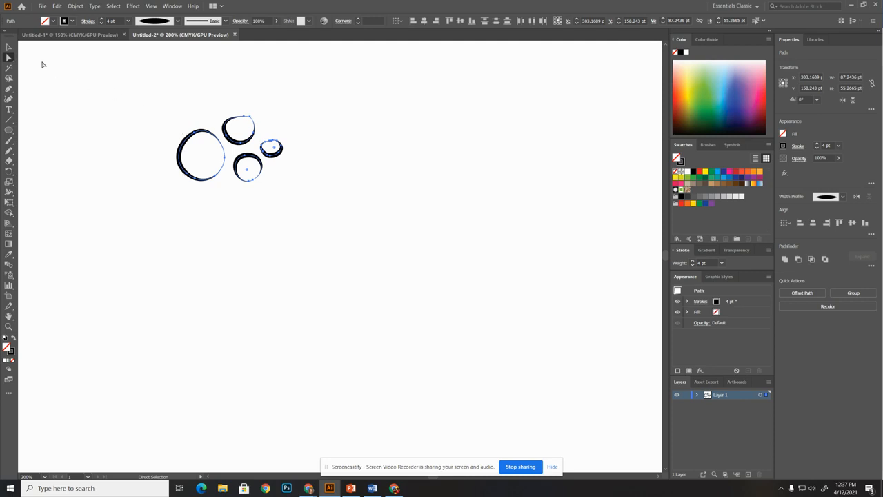
click(9, 47)
drag(151, 89, 326, 216)
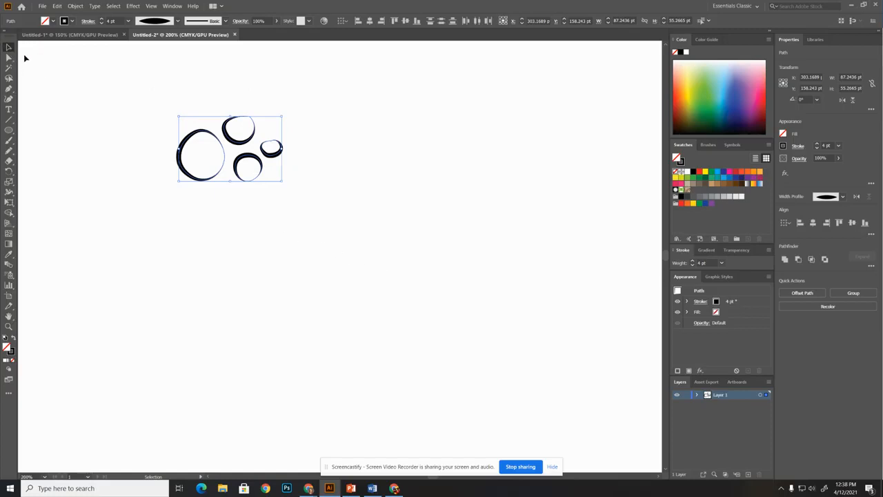
click(74, 6)
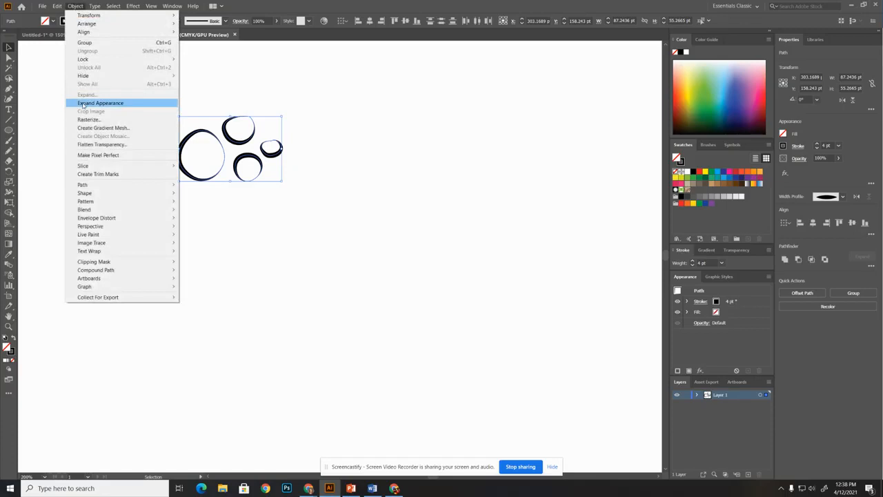
click(97, 103)
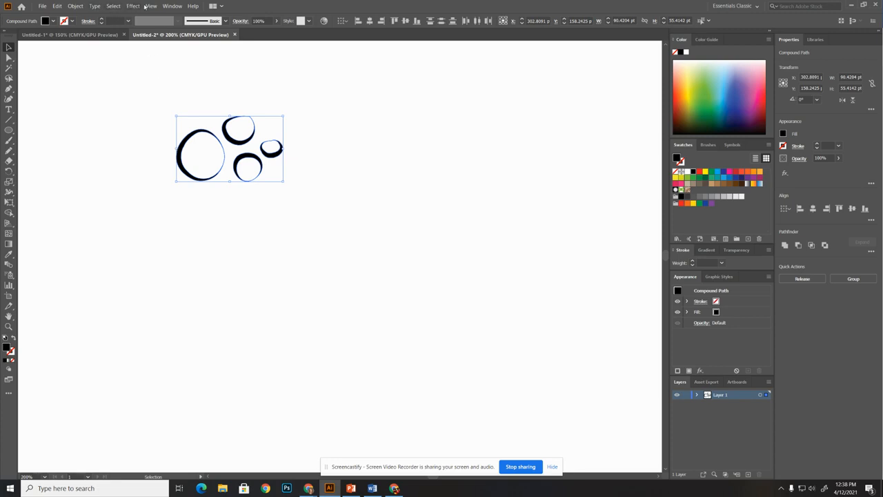
Unite the expanded loops with Pathfinder and move the Pathfinder panel clear of the artwork
click(172, 6)
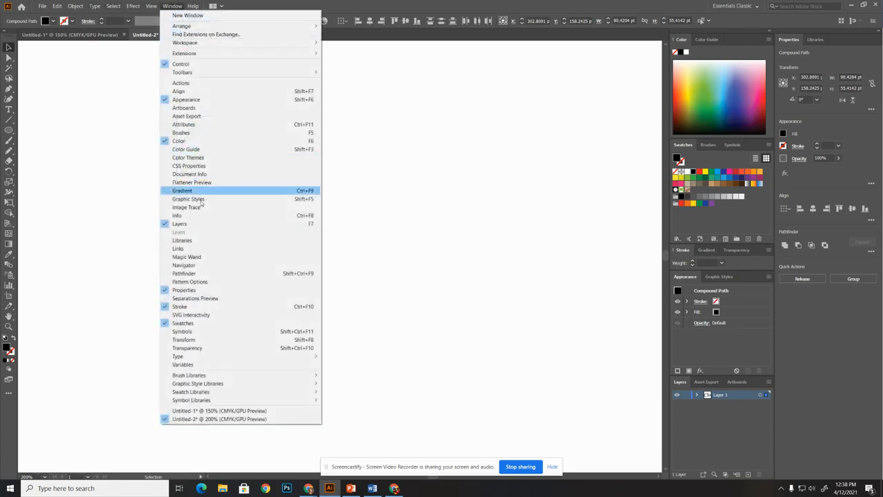
click(187, 274)
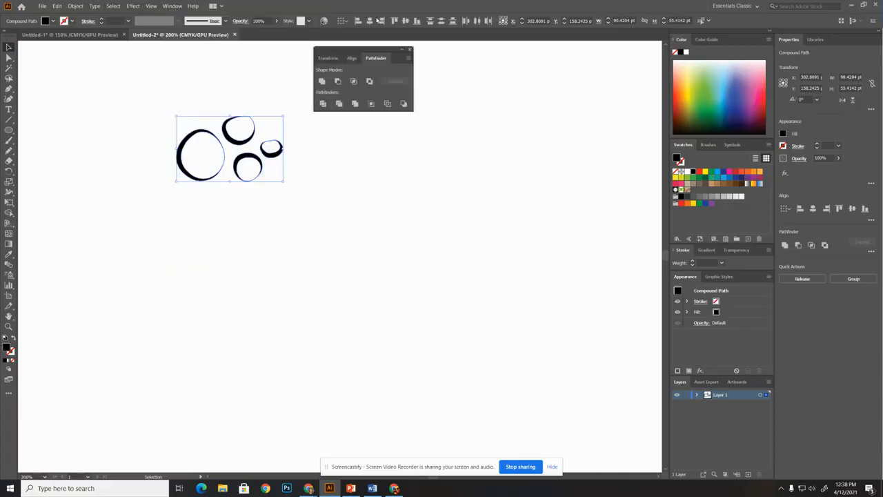
drag(357, 52, 406, 83)
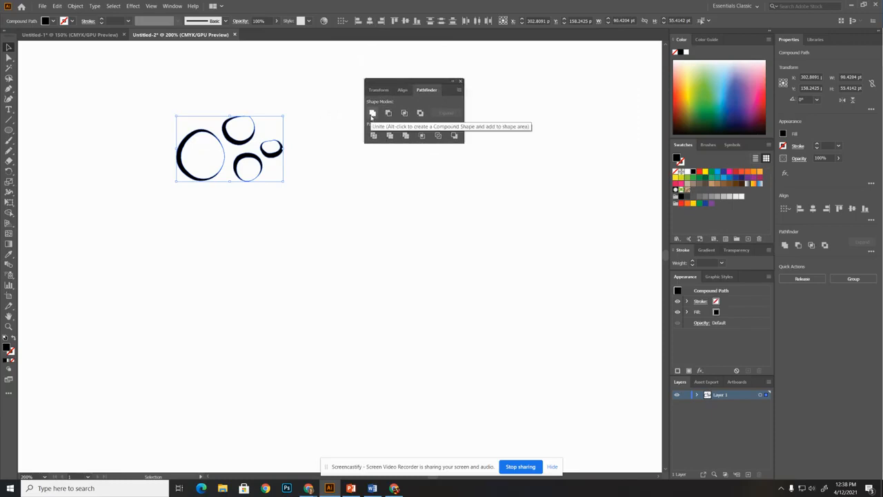
click(372, 115)
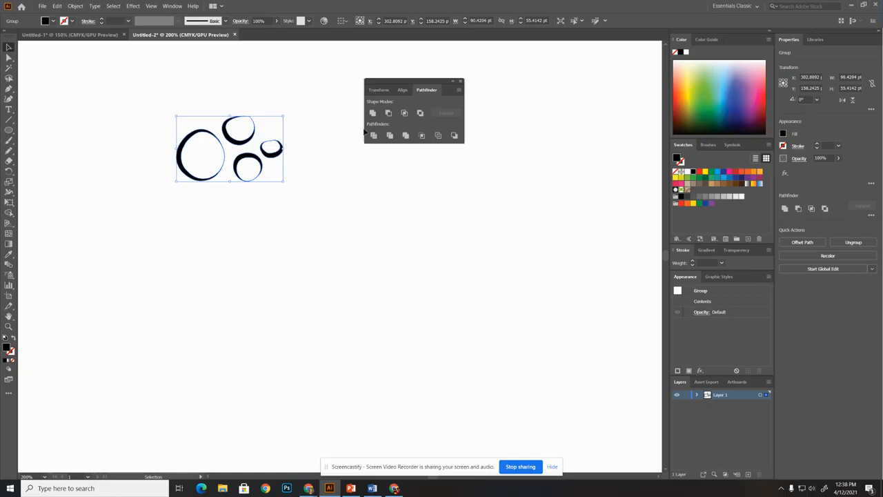
drag(432, 83, 111, 389)
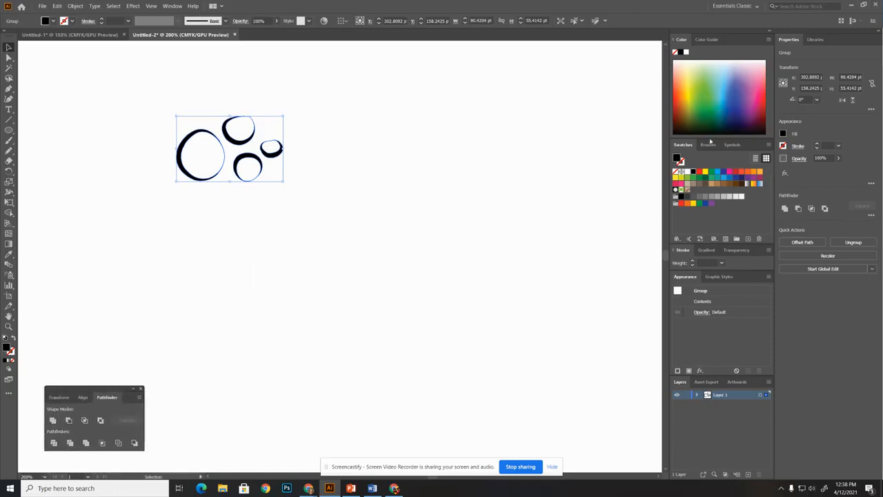
Float and enlarge the Brushes panel, and try the Denim Seam brush on the united loops before undoing it
drag(705, 147, 530, 55)
drag(595, 117, 567, 386)
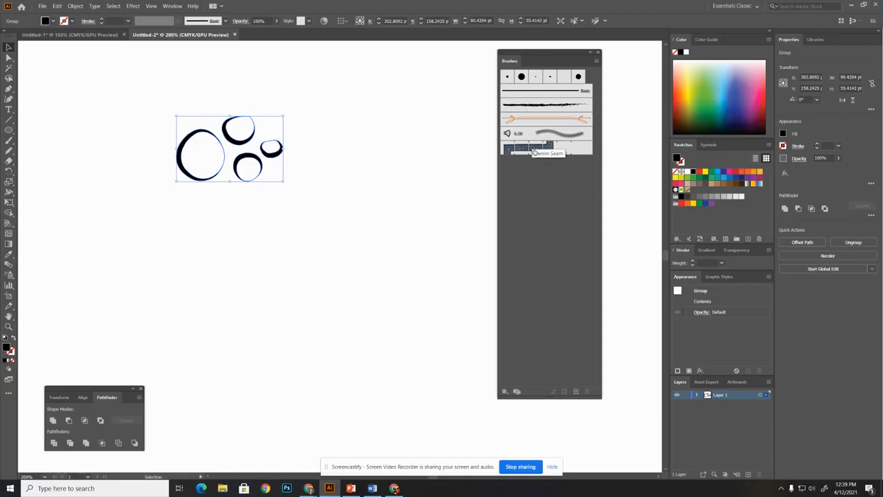
click(534, 150)
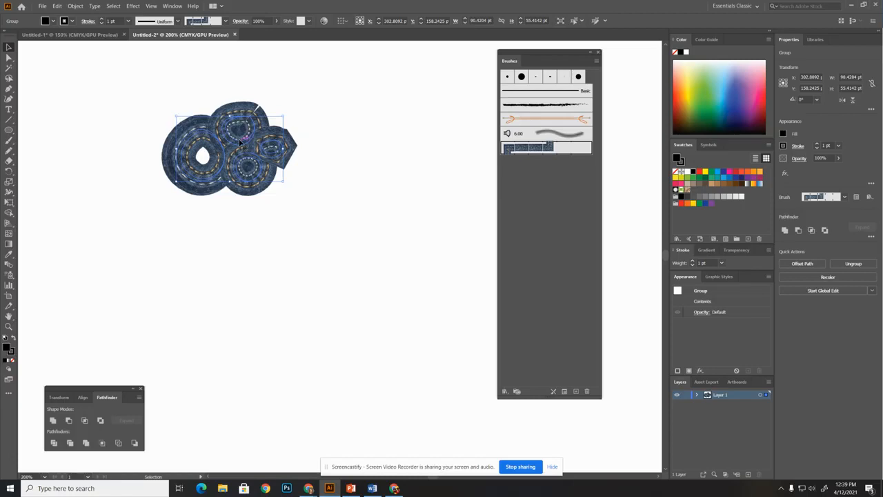
key(ctrl+z)
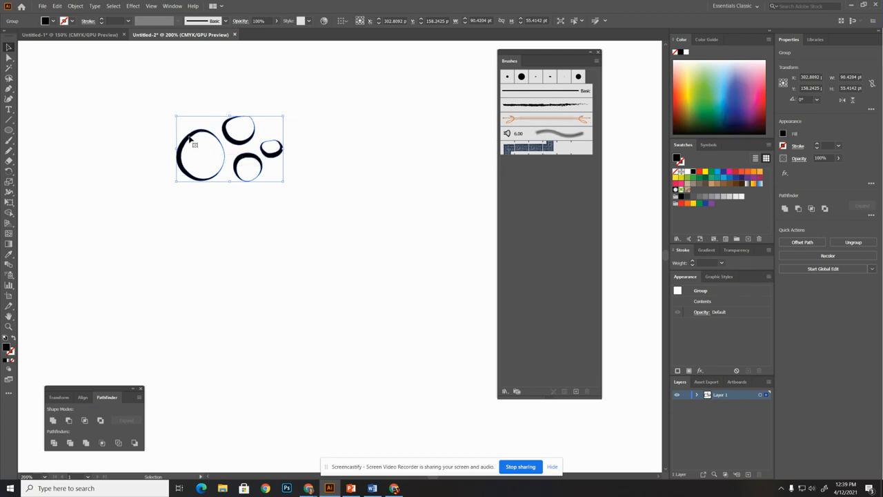
Start a new Pattern Brush from the united loops and name it "Open Circles 01"
mouse_move(199, 140)
mouse_down()
mouse_move(548, 221)
mouse_move(550, 210)
mouse_up()
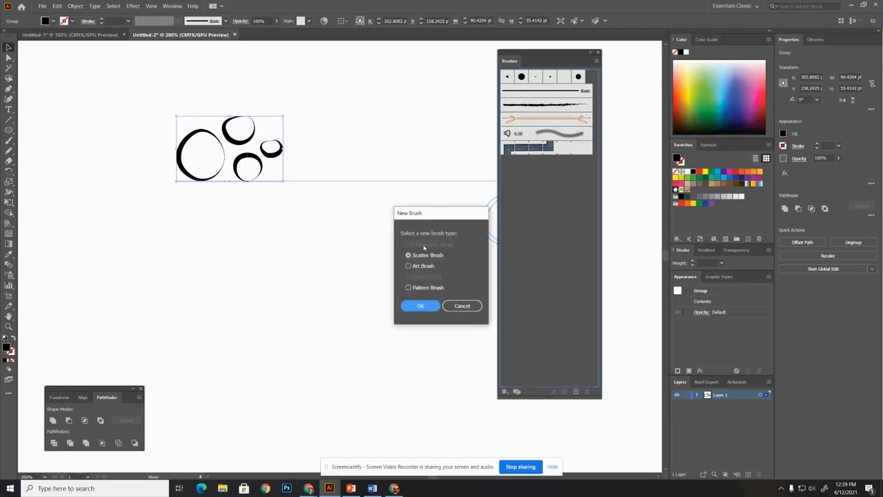
click(408, 288)
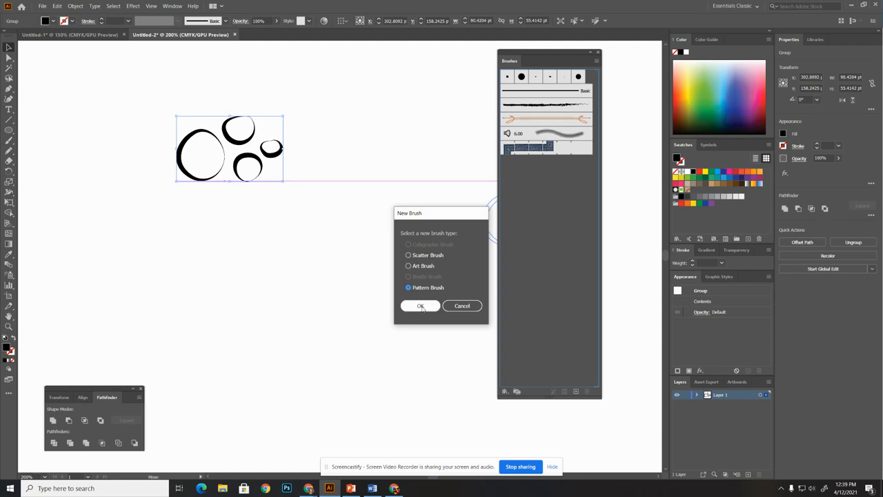
click(423, 306)
mouse_move(474, 73)
mouse_down()
mouse_move(389, 115)
mouse_move(374, 112)
mouse_up()
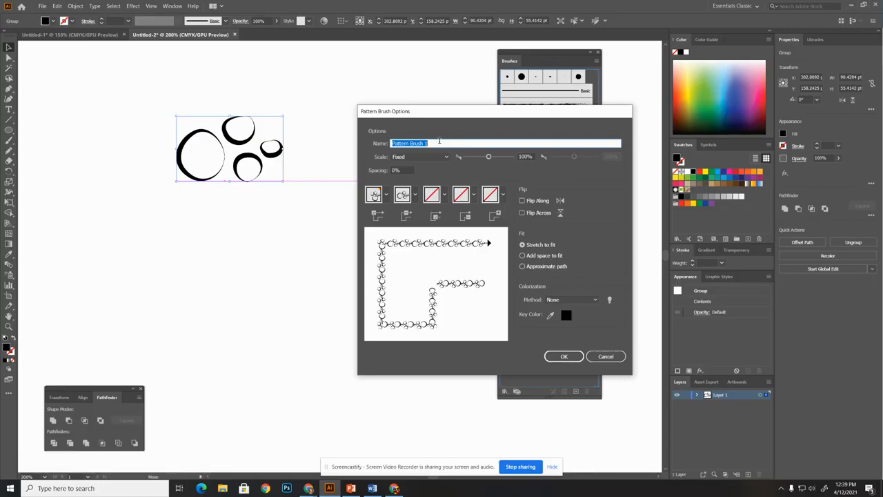
text(Open Circles 01)
Try a tile spacing of 50% for the pattern brush, and reset the spacing to 0%
click(394, 169)
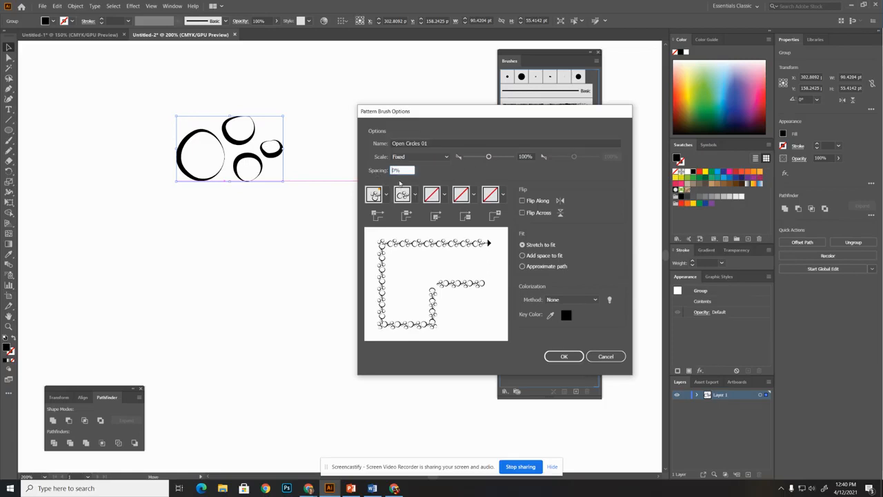
text(5)
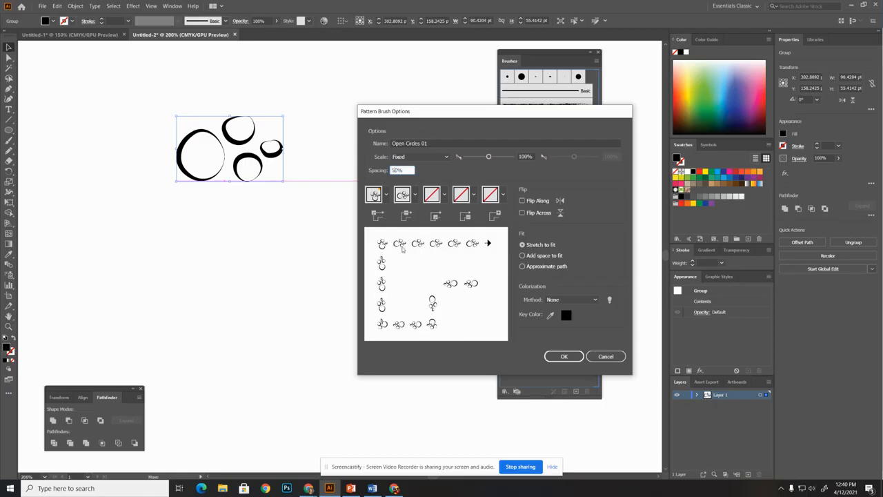
drag(396, 170, 392, 170)
key(BackSpace)
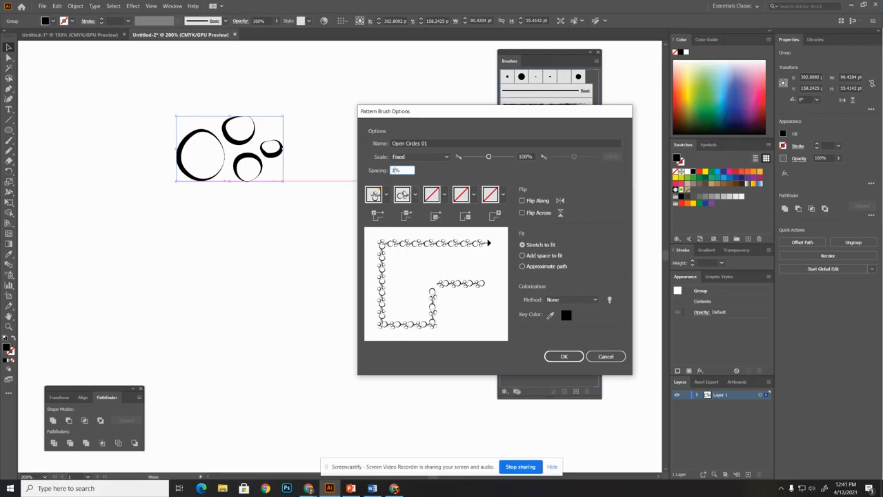
drag(396, 171, 392, 174)
text(0)
Try the Add space to fit option for the pattern brush, and return the fit to Stretch to fit
click(543, 256)
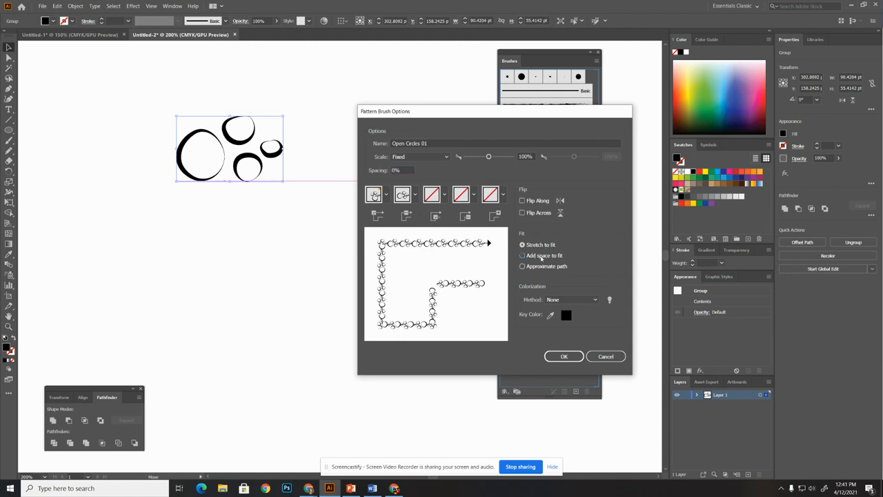
click(537, 244)
click(522, 255)
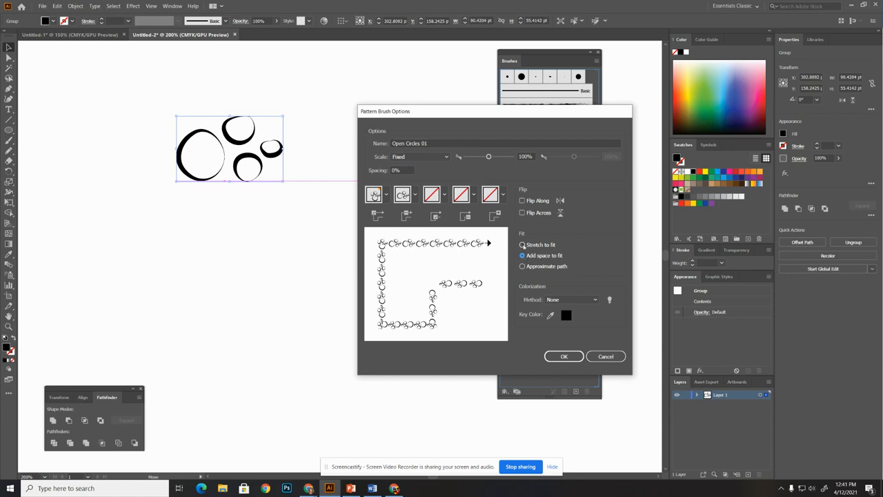
click(522, 245)
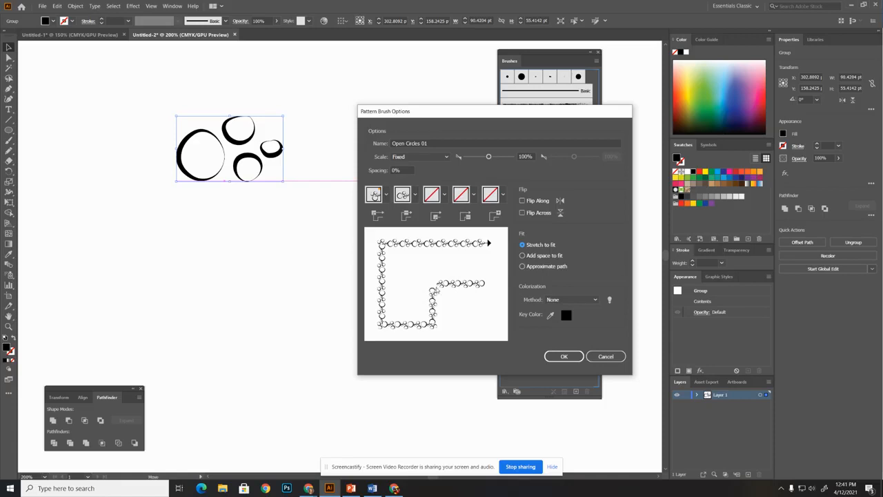
Try the Auto-Centered and Auto-Between outer corner tiles, return to Auto-Sliced, and save the pattern brush
click(385, 197)
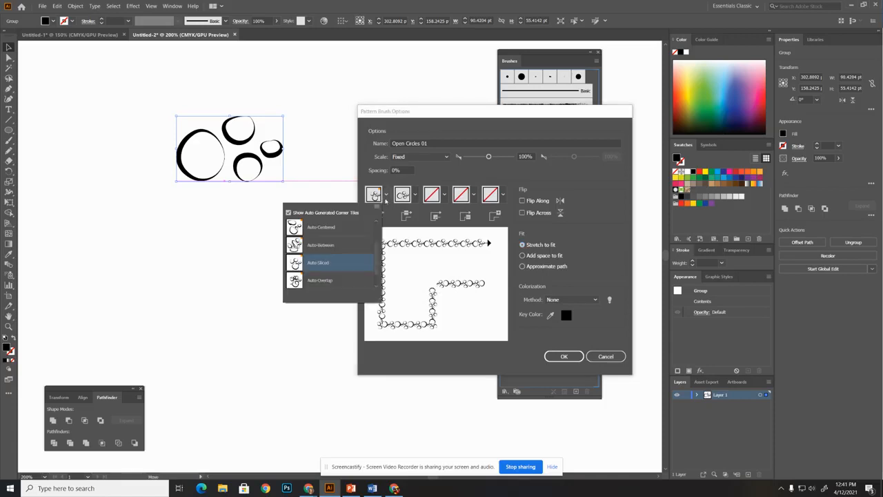
click(312, 232)
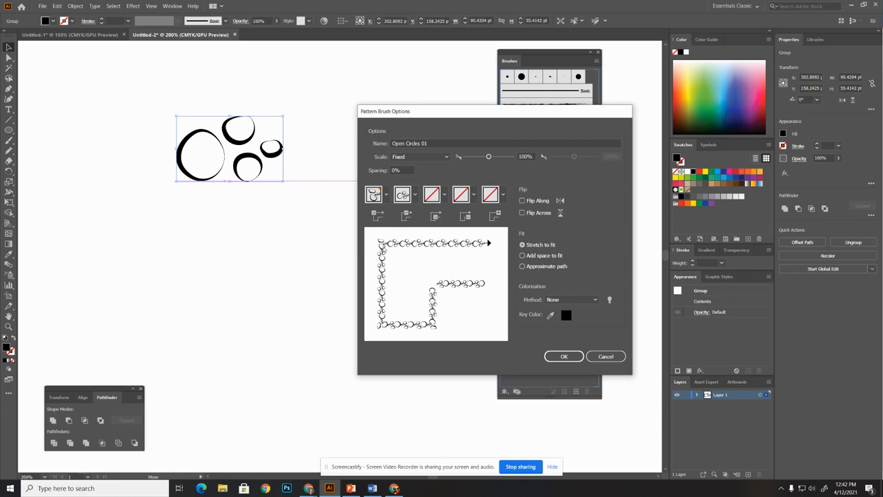
click(376, 198)
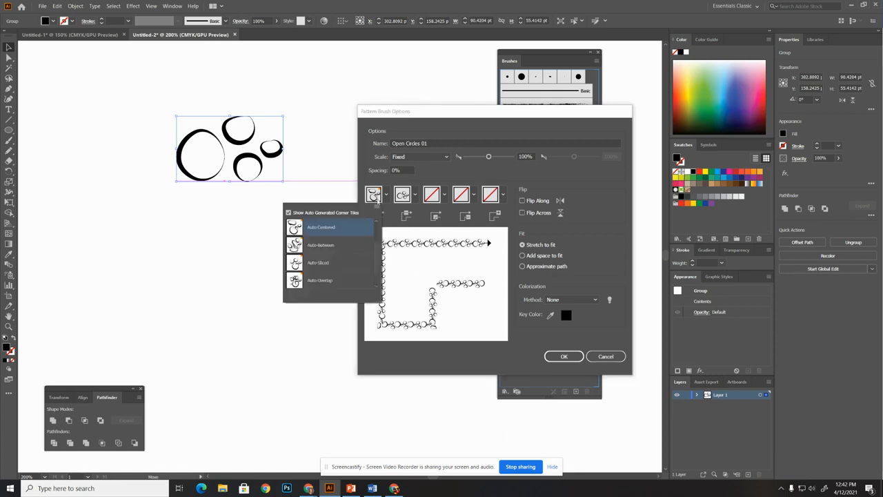
click(318, 247)
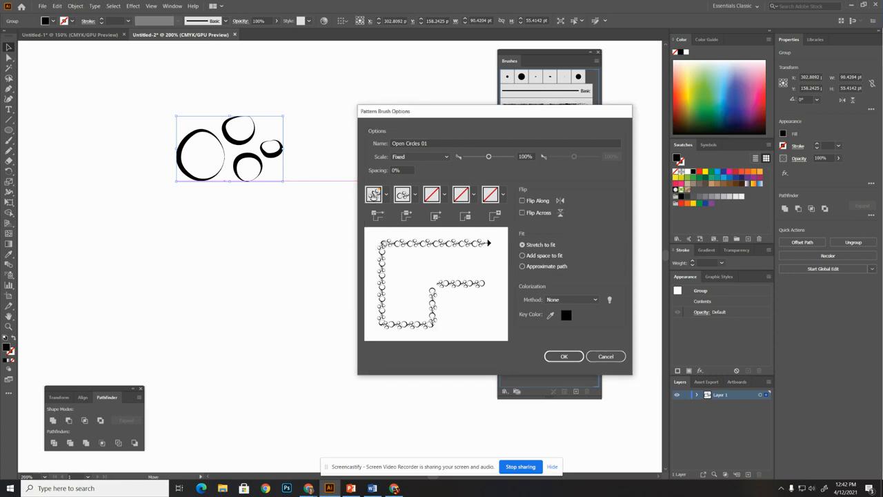
click(384, 196)
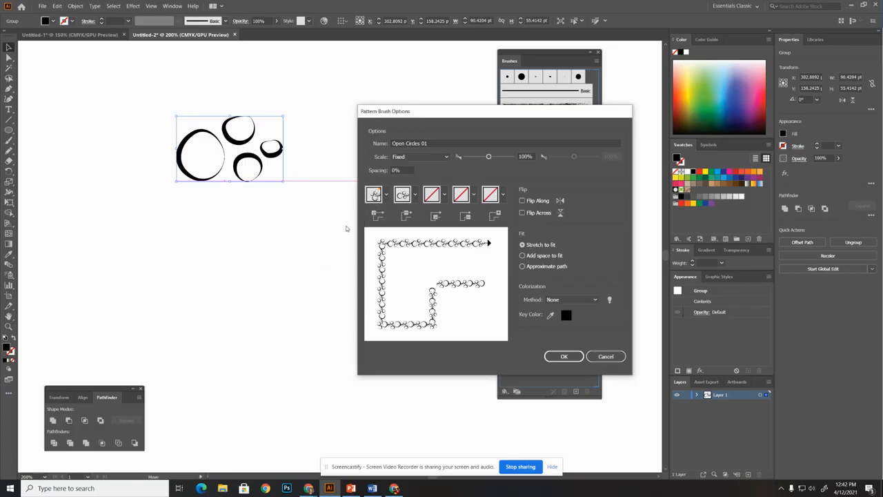
click(562, 357)
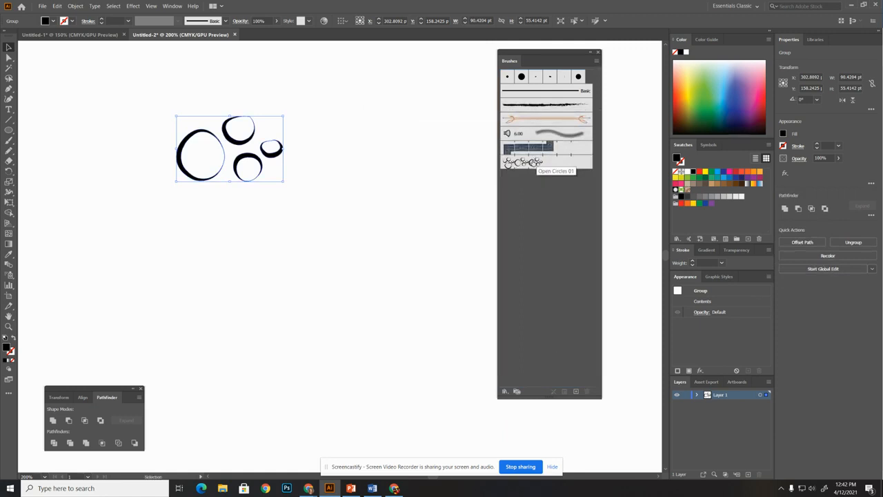
Move the Brushes and Pathfinder panels clear of the artboard and scale the loops group down to about 45 by 28 pt
key(ctrl+0)
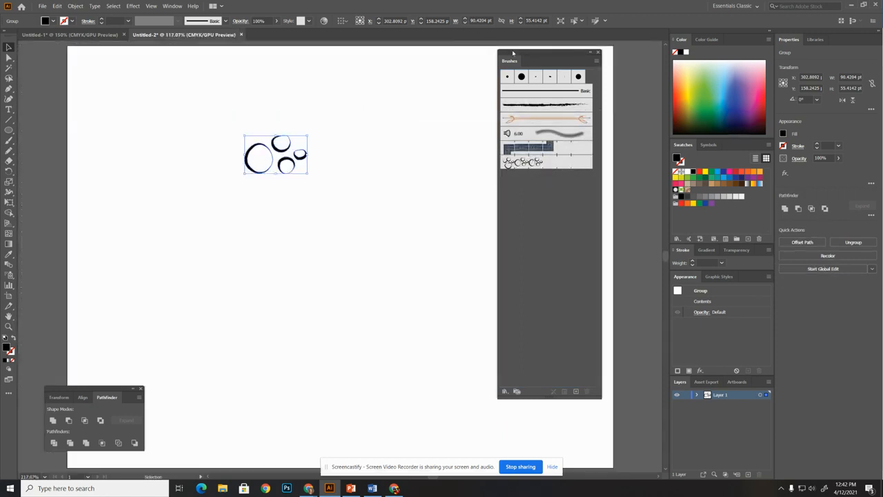
drag(512, 52, 564, 57)
drag(81, 391, 36, 423)
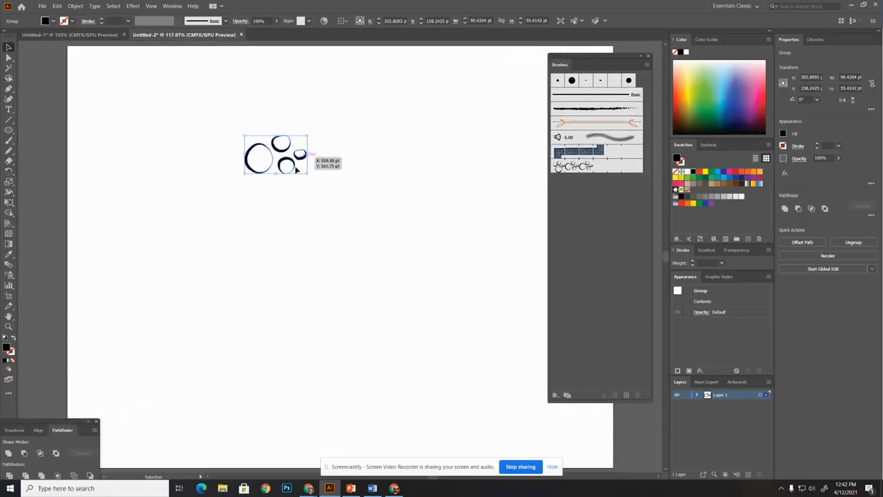
drag(307, 176, 276, 154)
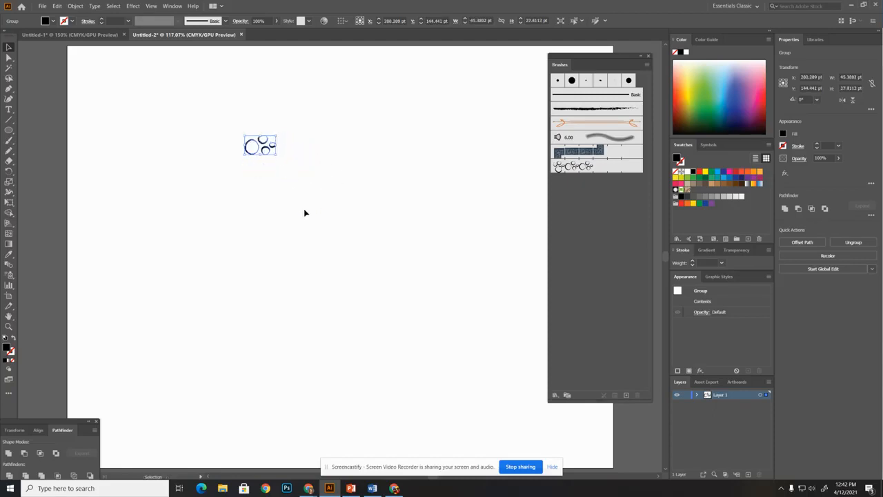
Paint a horizontal stroke below the loops with the Open Circles 01 brush, and set the brush's scale to 55%, updating the existing stroke
click(9, 140)
drag(134, 260, 443, 256)
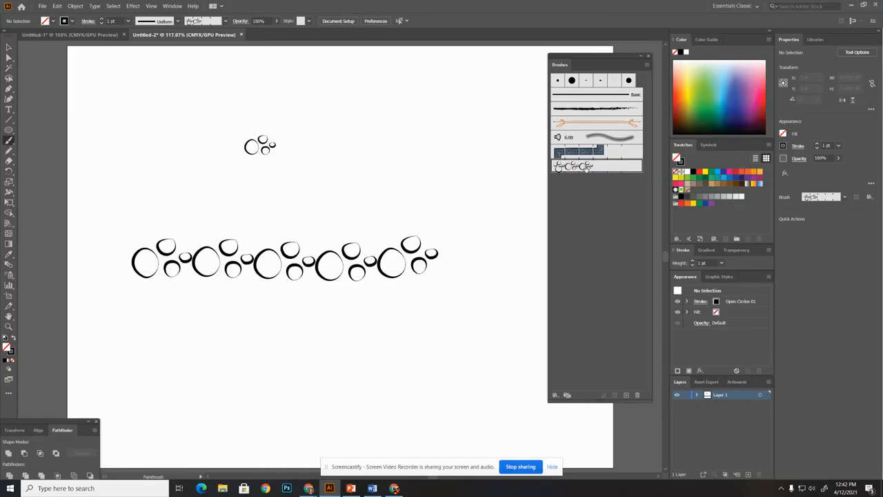
double_click(585, 168)
drag(488, 157, 478, 158)
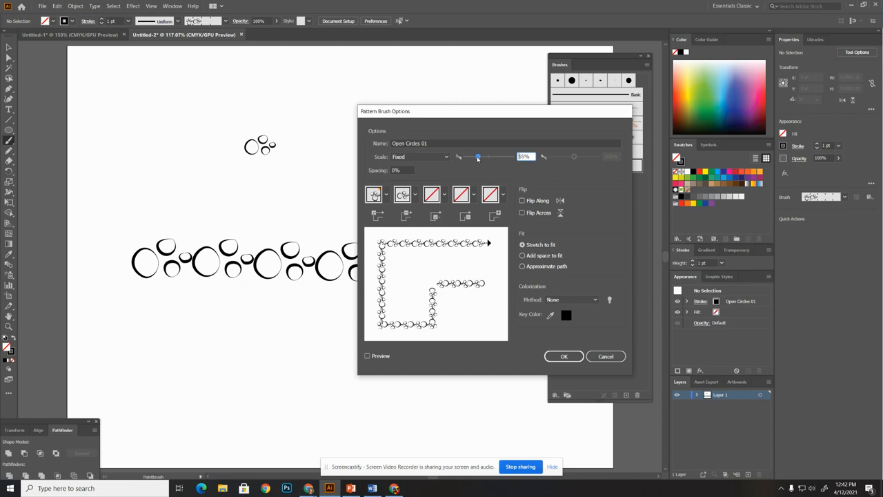
click(563, 356)
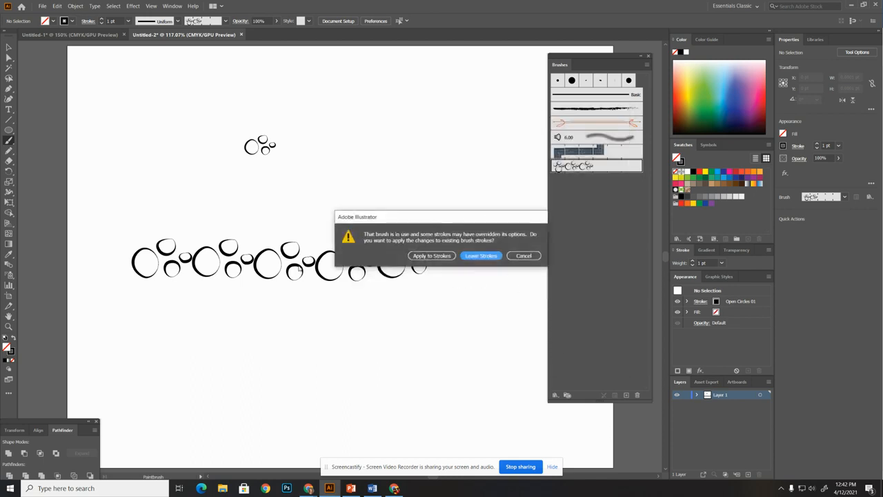
click(431, 256)
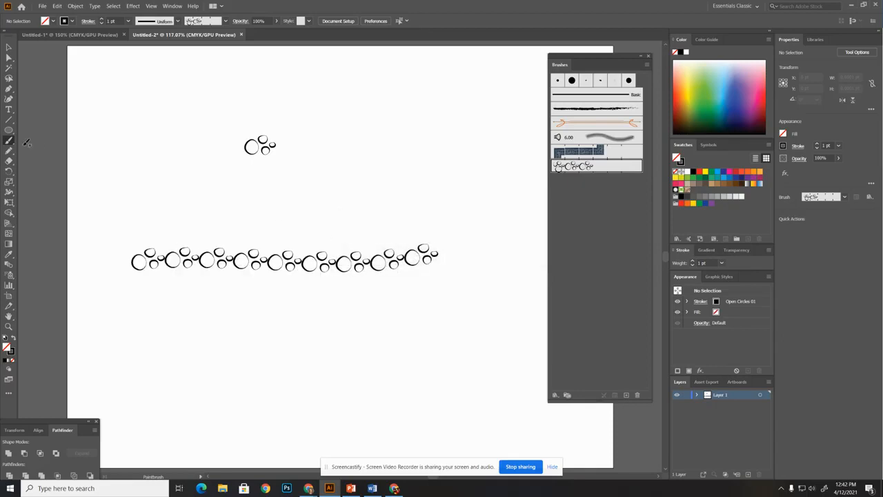
Draw an ellipse about 254.5 by 172.5 pt below the painted stroke, styled with the Open Circles 01 brush
click(9, 131)
mouse_move(118, 322)
mouse_down()
mouse_move(207, 360)
mouse_move(294, 440)
mouse_up()
click(566, 169)
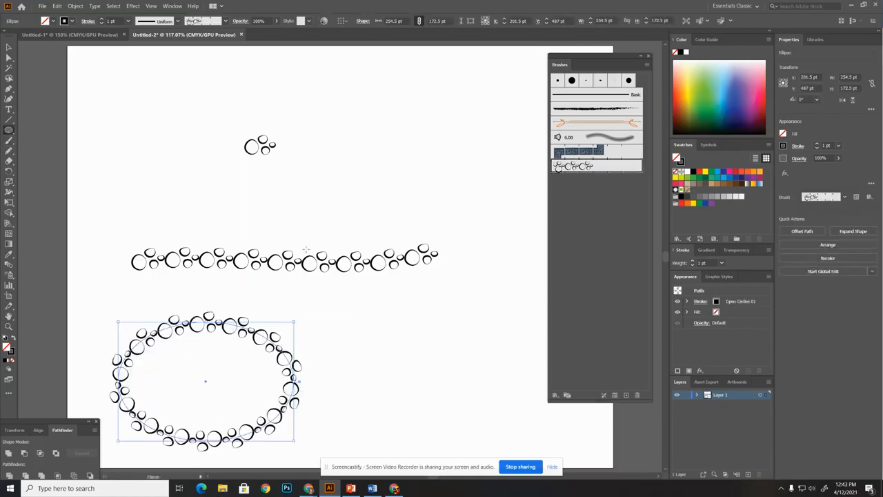
Draw a rectangle about 207 by 145.5 pt beside the ellipse and apply the Open Circles 01 brush to it
drag(9, 131, 41, 130)
drag(355, 318, 498, 417)
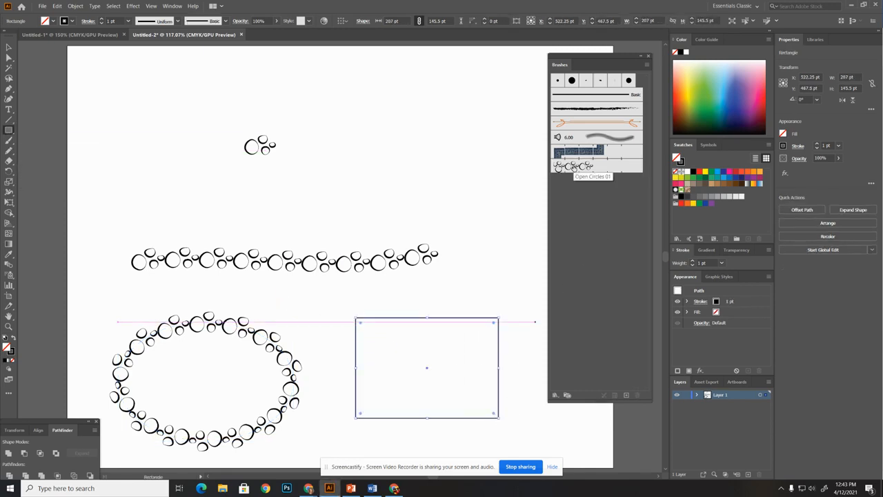
click(573, 167)
scroll(390, 352, down, 2)
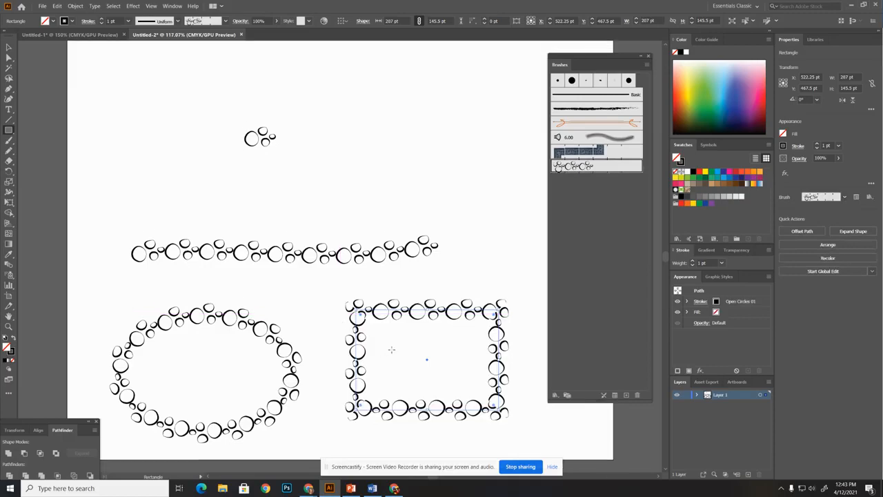
Try a scale of 22% for the Open Circles 01 brush, applied to the existing strokes
double_click(579, 170)
drag(478, 157, 471, 157)
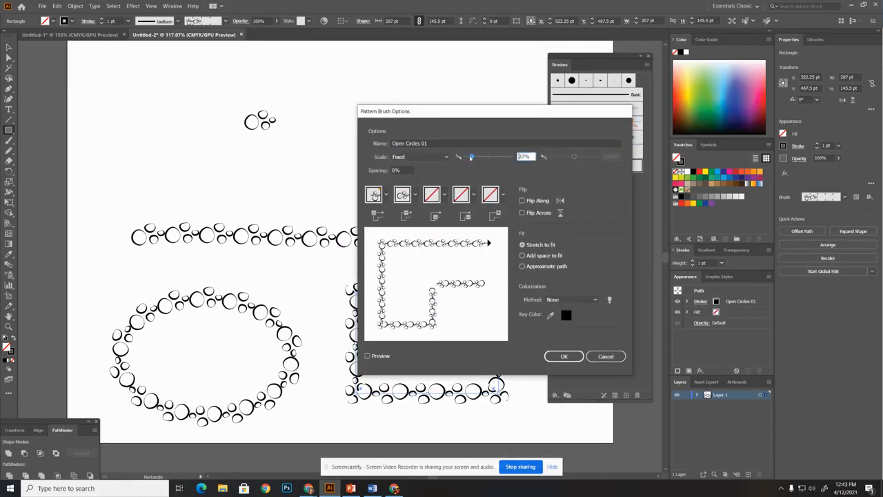
click(569, 356)
click(431, 256)
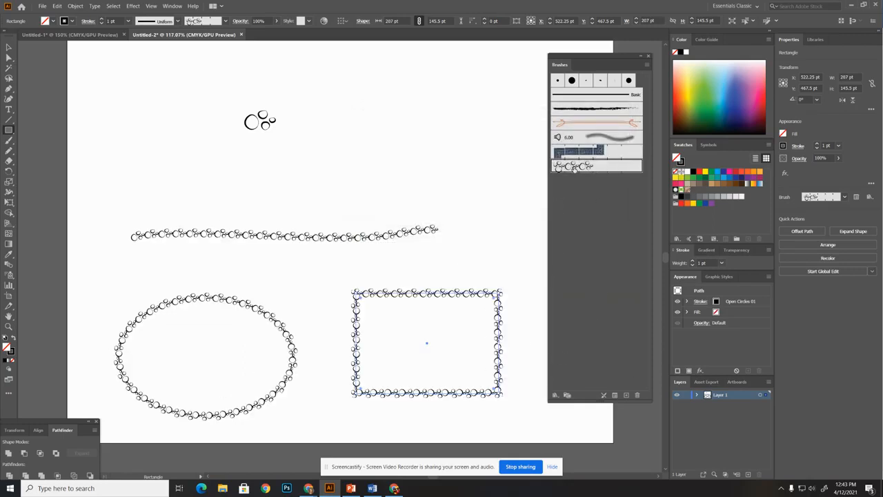
Set the scale of the Open Circles 01 brush to 40% and apply it to the existing strokes
double_click(576, 167)
drag(469, 157, 471, 158)
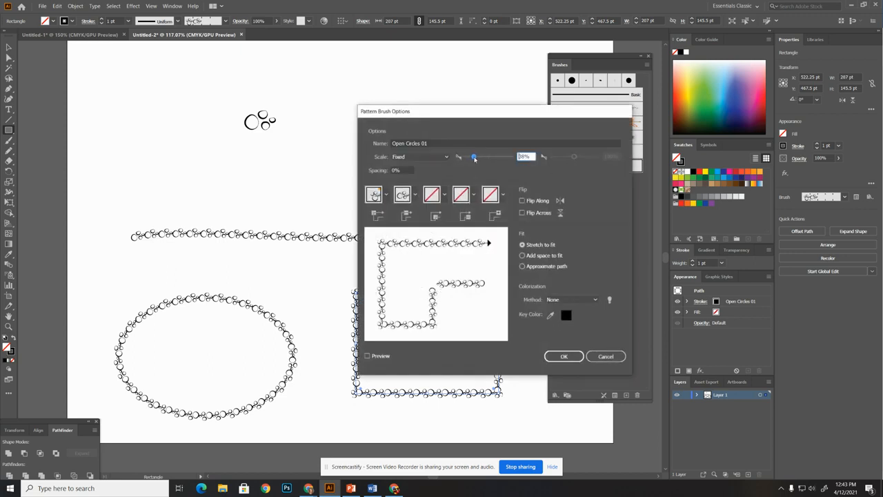
click(564, 356)
click(429, 256)
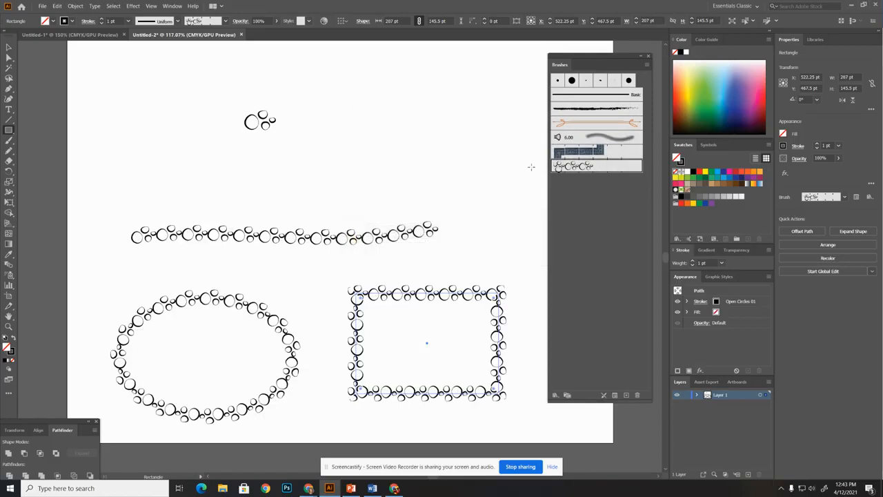
Set the Open Circles 01 brush's tile spacing to 10% and apply the change to the existing strokes
double_click(572, 167)
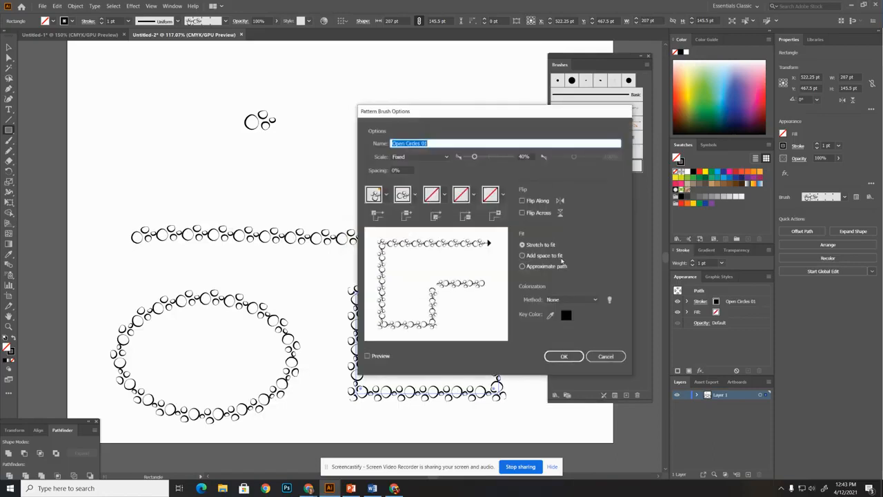
click(393, 169)
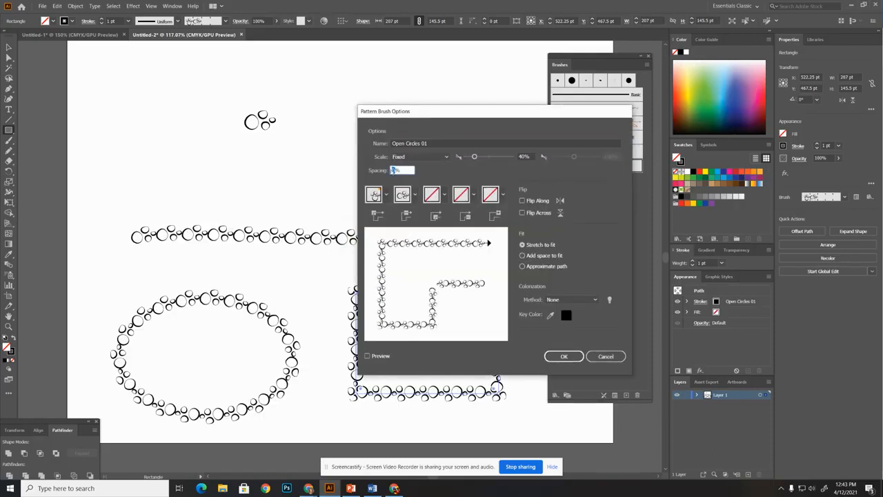
text(10)
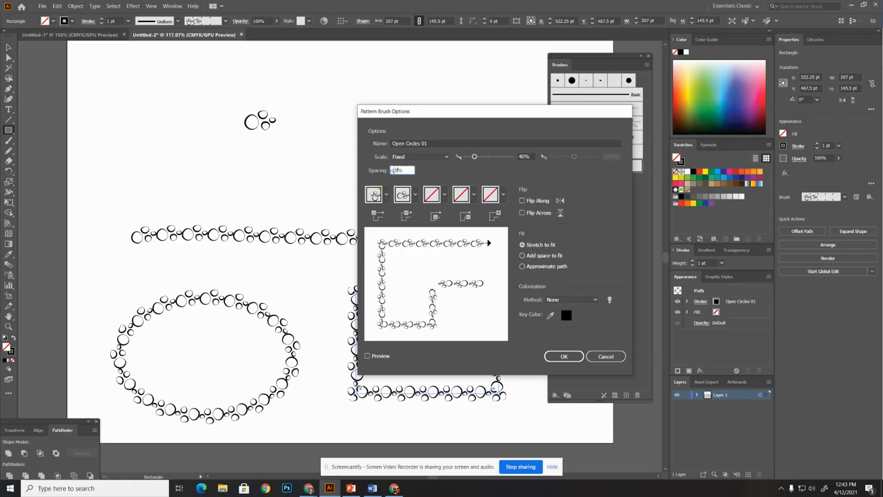
key(Return)
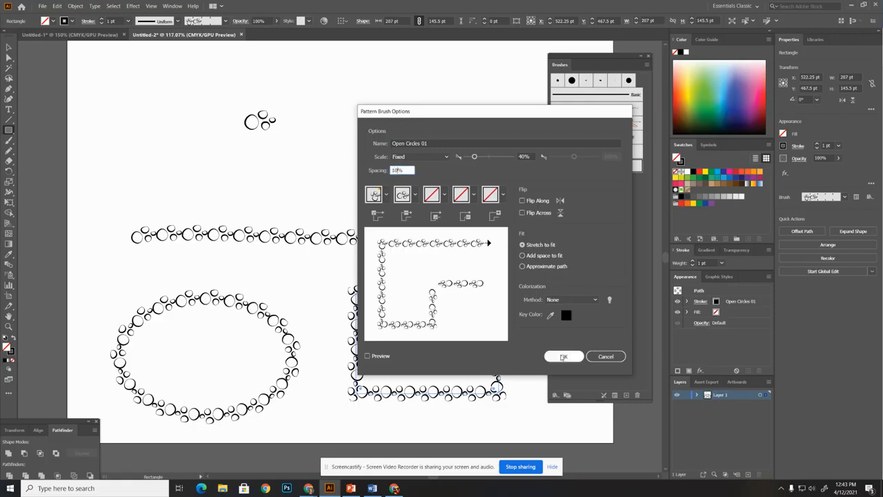
click(433, 255)
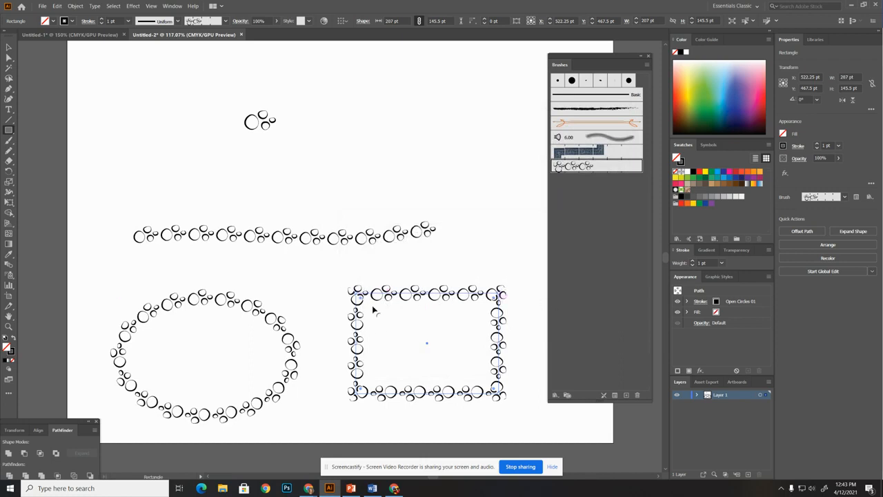
Change the Open Circles 01 brush's outer corner tile to Auto-Centered and apply it to the existing strokes
double_click(579, 176)
click(386, 196)
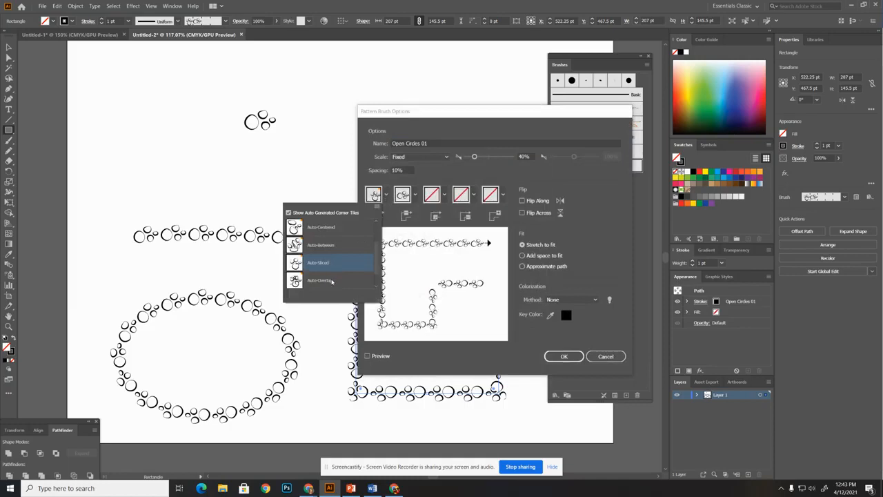
click(322, 231)
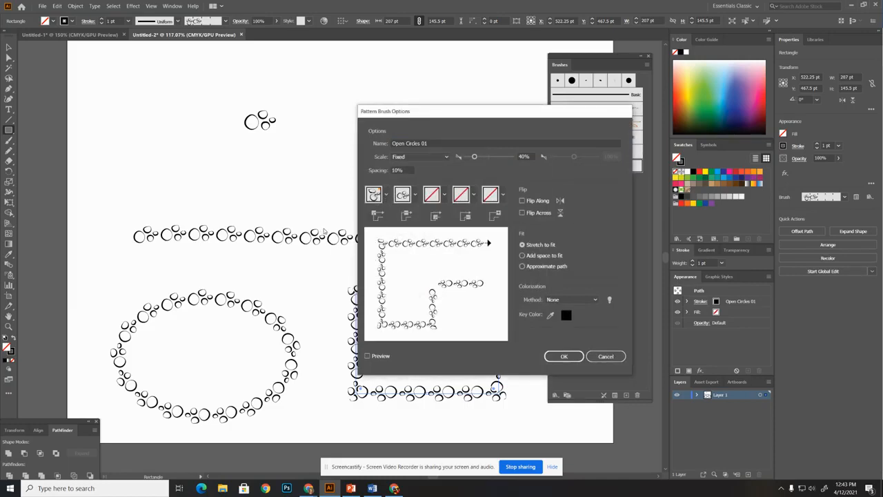
click(574, 357)
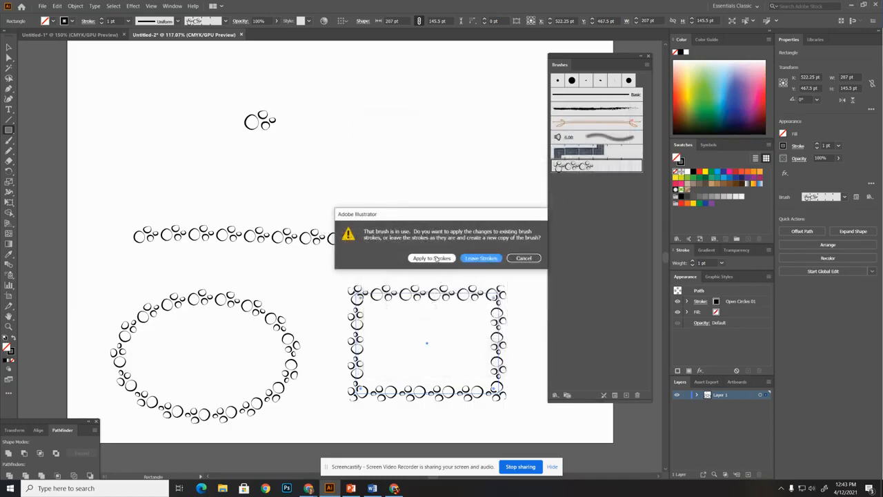
click(435, 258)
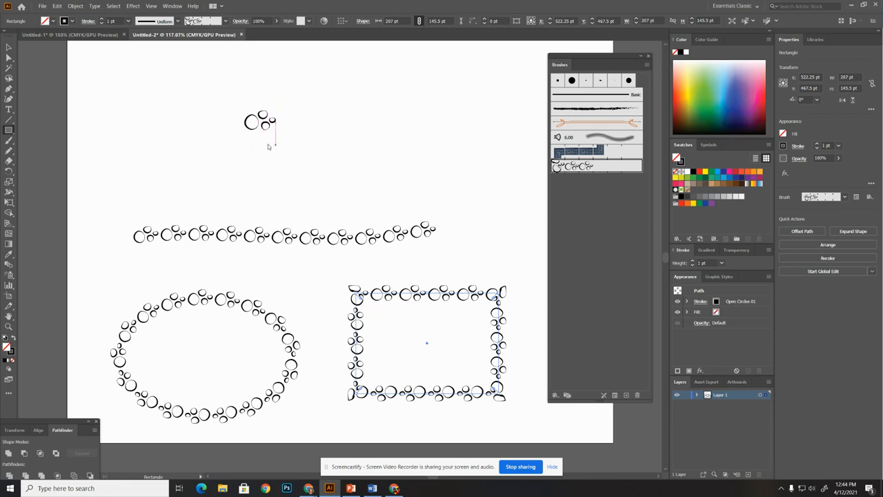
Shrink the loops group slightly, rotate it to about 344°, and create a Pattern Brush from it named "Open Circles 02"
key(v)
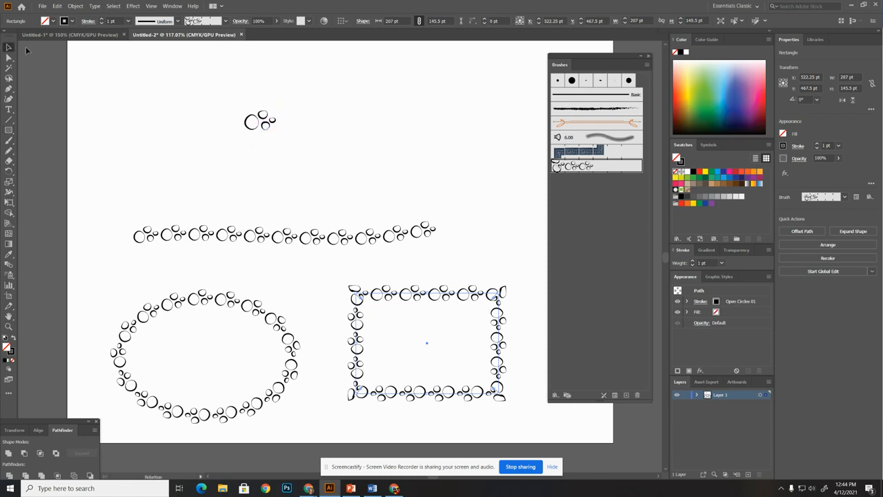
drag(223, 95, 277, 112)
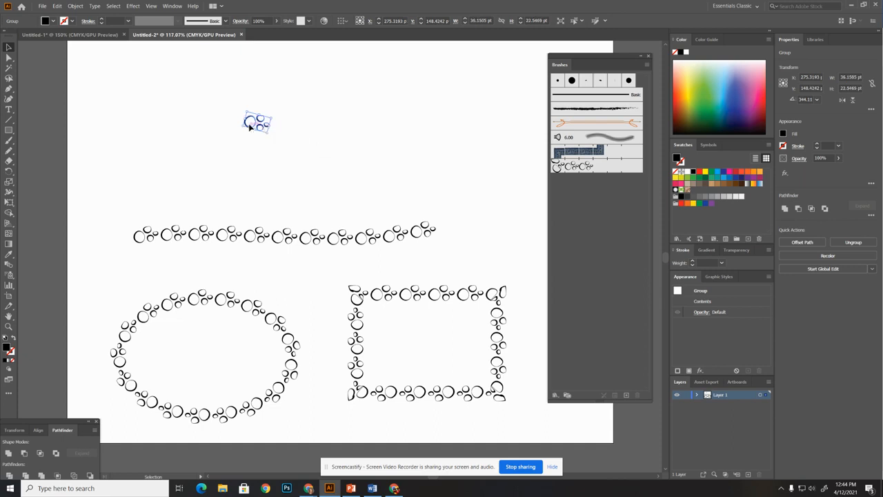
mouse_move(250, 123)
mouse_down()
mouse_move(547, 200)
mouse_move(342, 155)
mouse_move(246, 129)
mouse_move(251, 118)
mouse_move(580, 200)
mouse_up()
click(413, 287)
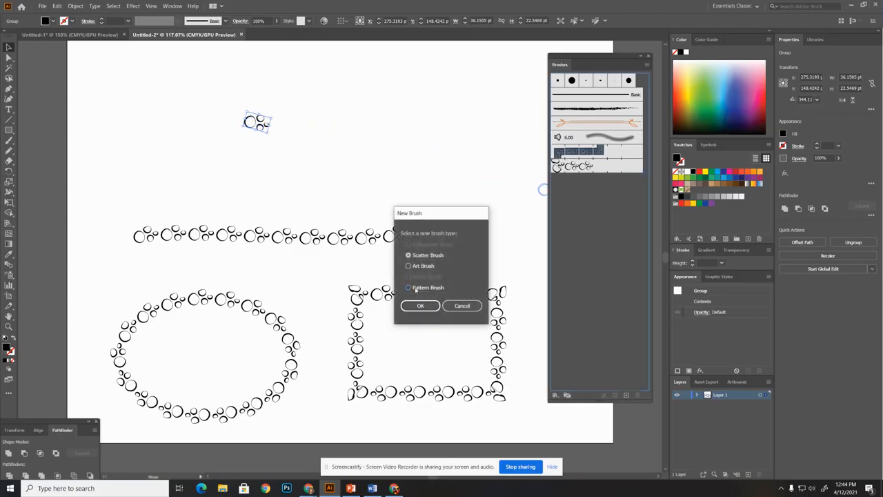
click(414, 304)
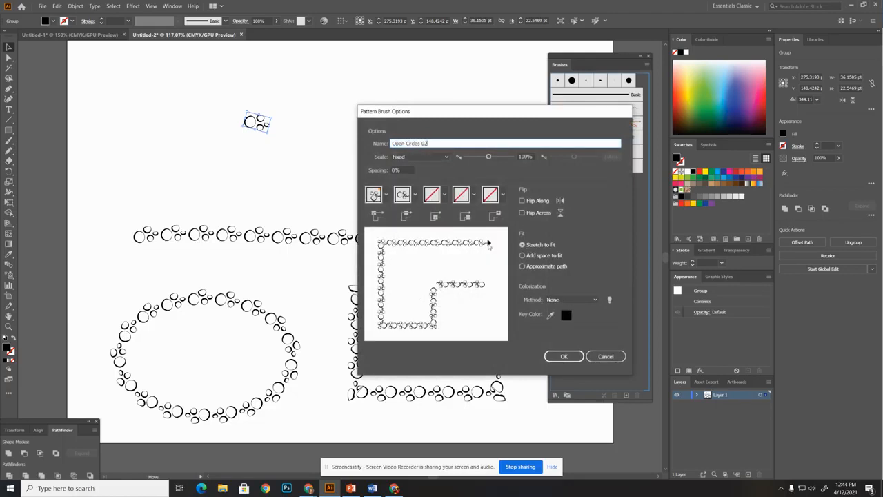
click(563, 356)
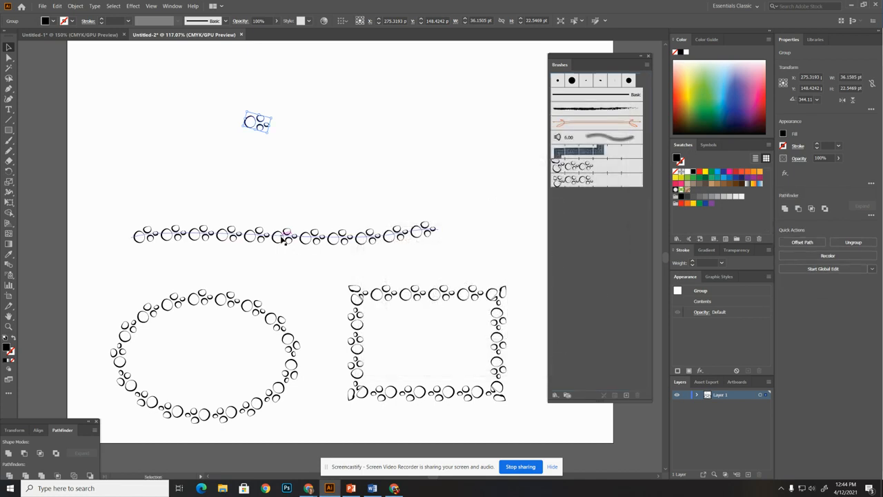
Apply the Open Circles 02 brush to the wavy stroke, ellipse and rectangle, comparing it with Open Circles 01
drag(97, 208, 409, 396)
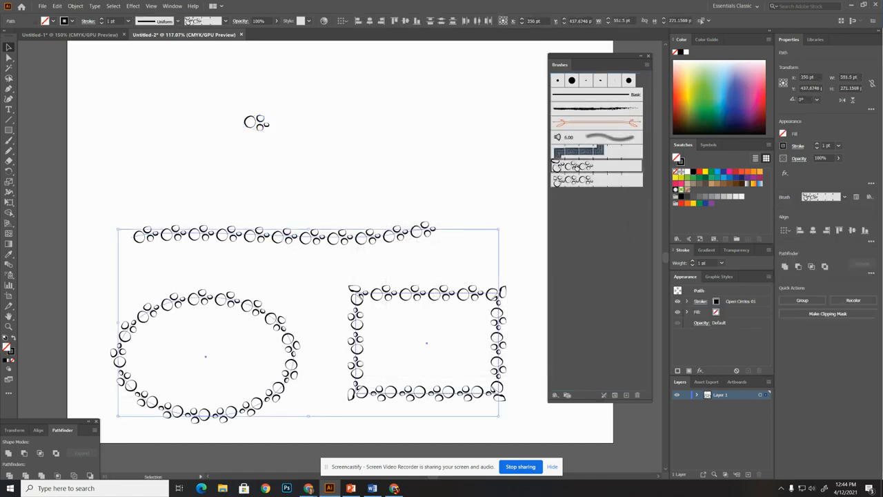
click(575, 180)
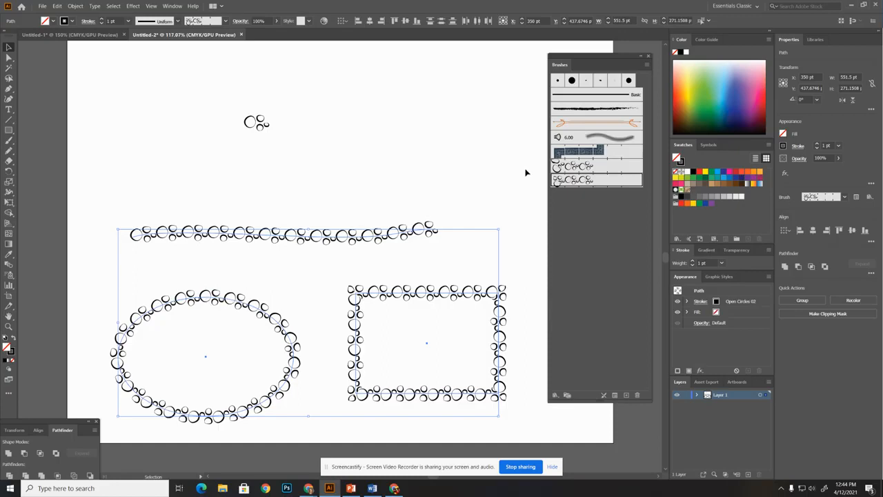
click(558, 167)
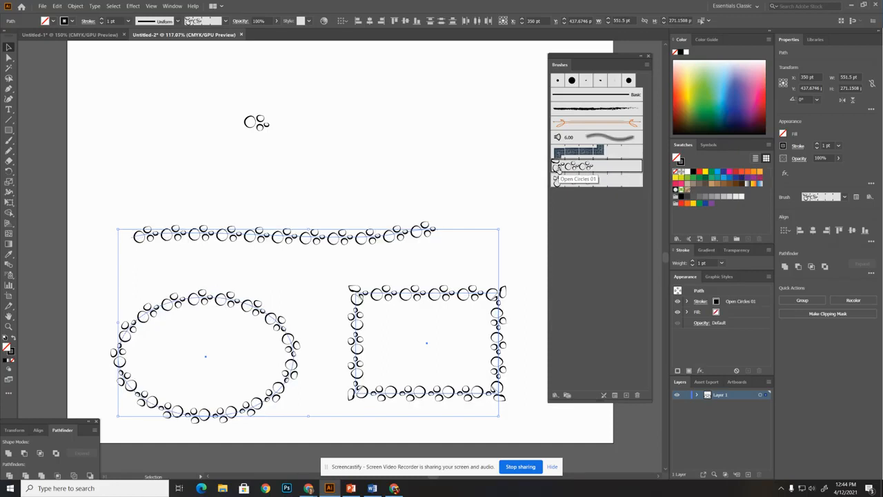
click(560, 180)
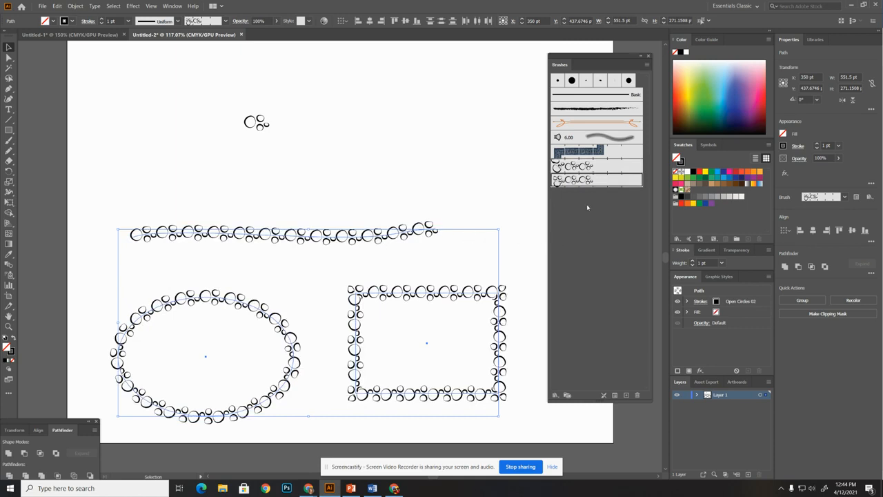
Change the Open Circles 02 brush's outer corner tile to Auto-Between and apply it to the existing strokes
double_click(567, 183)
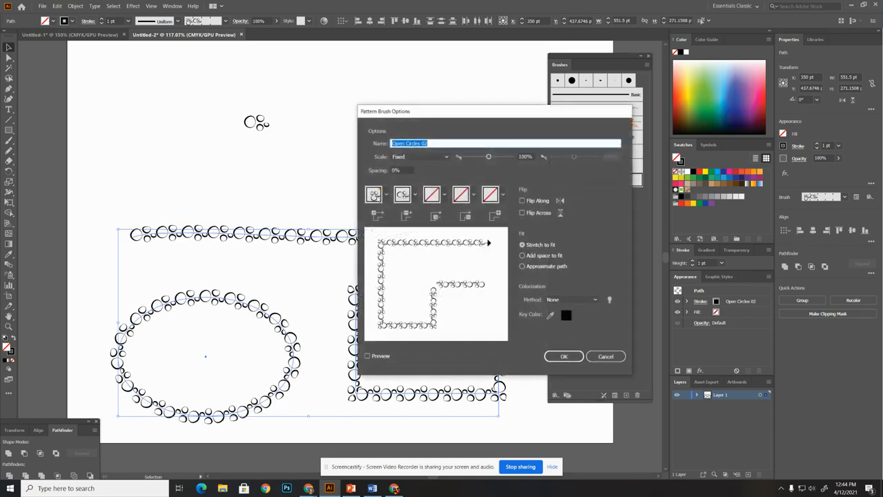
click(386, 196)
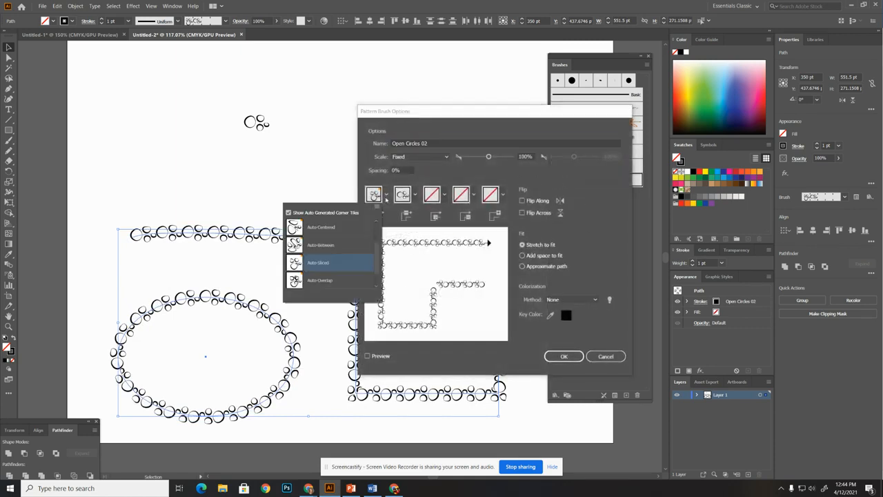
click(318, 246)
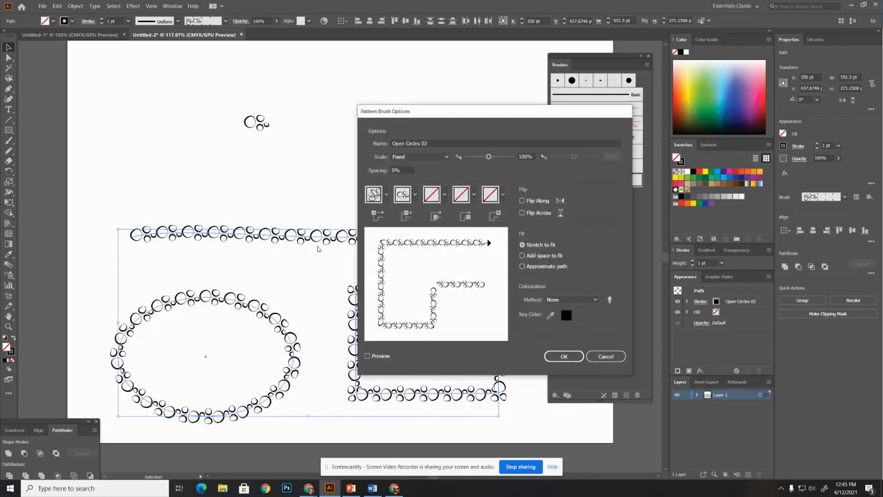
click(564, 356)
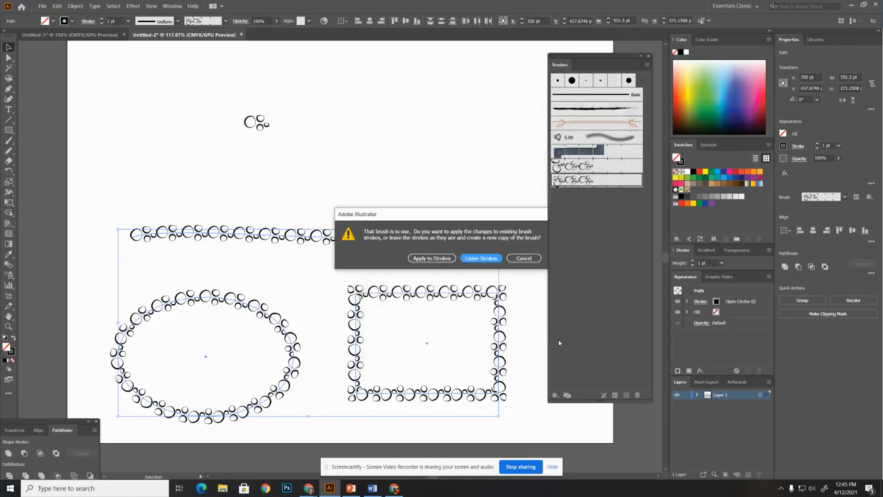
click(431, 257)
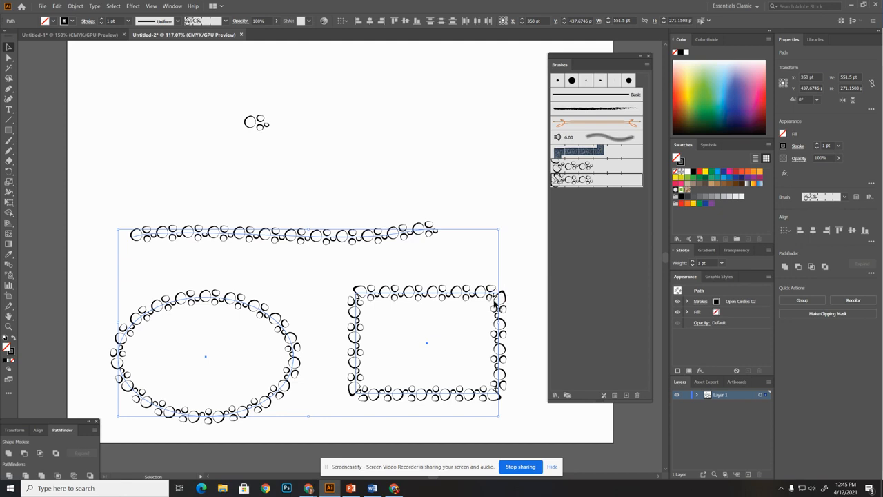
Set the Open Circles 02 brush's colorization method to Tints and apply it to the existing strokes
double_click(555, 178)
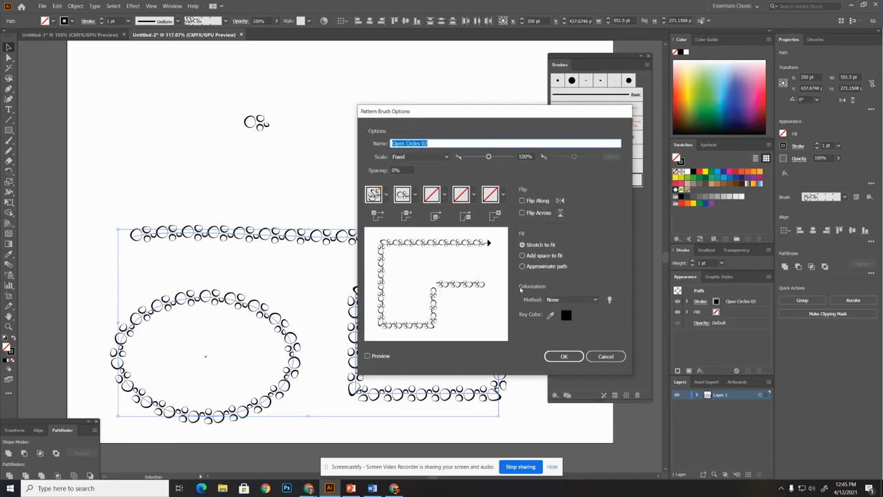
click(566, 299)
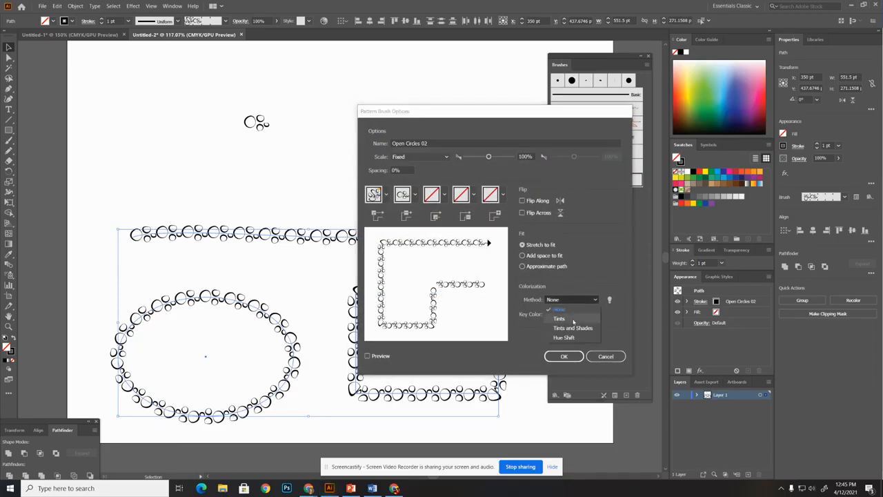
click(572, 320)
click(562, 356)
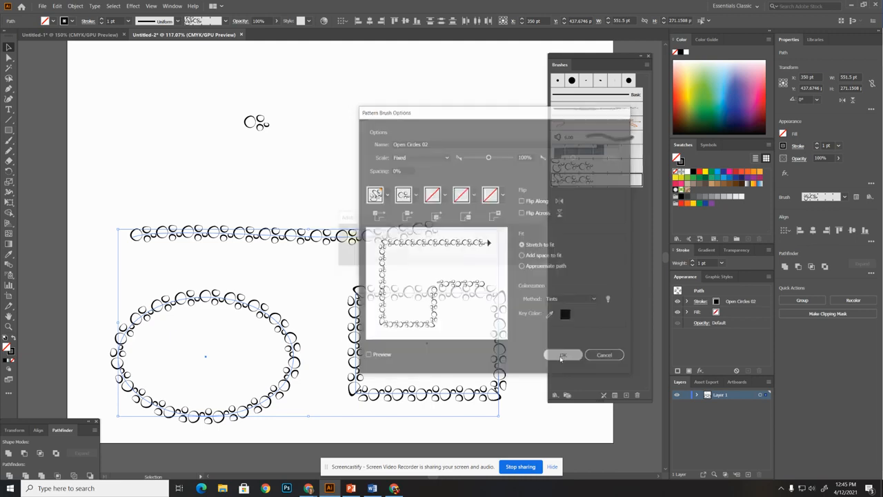
click(432, 255)
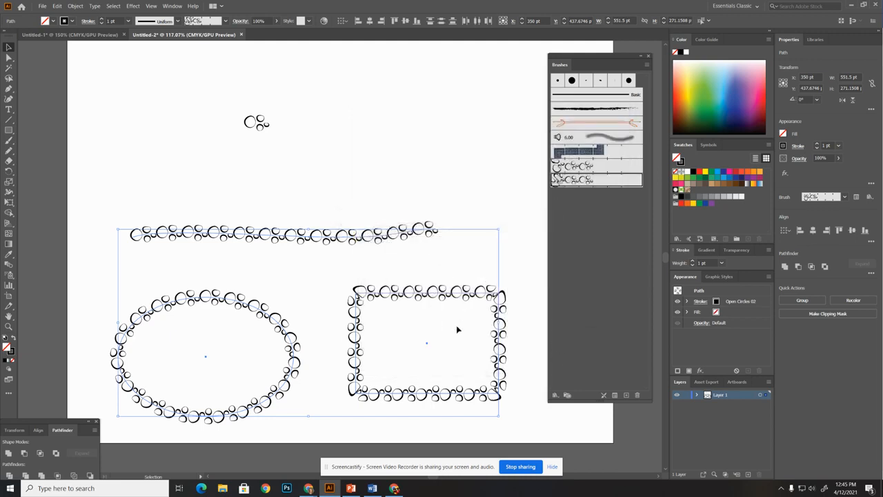
Recolor only the wavy line's stroke, trying red and other swatches before settling on light orange
click(327, 180)
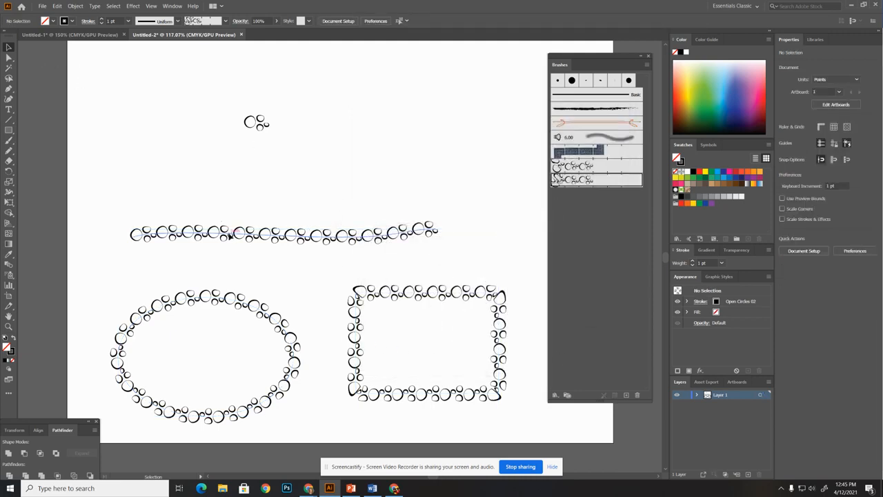
click(231, 233)
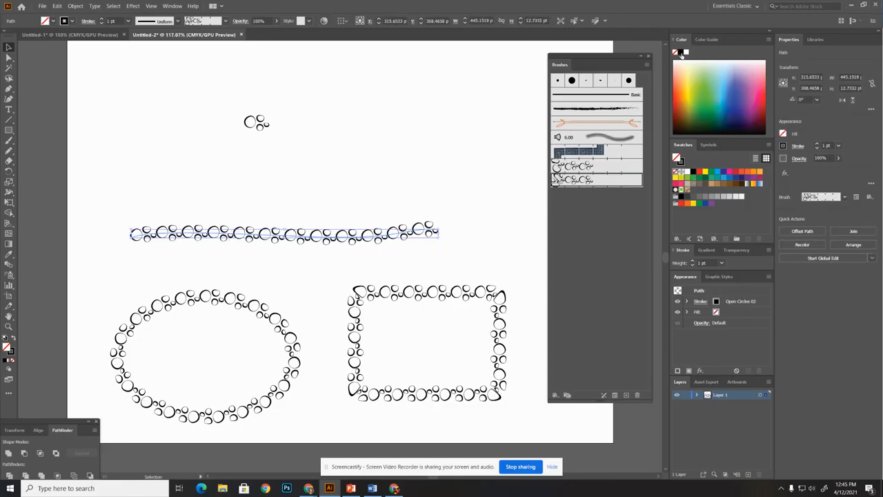
click(10, 350)
click(700, 172)
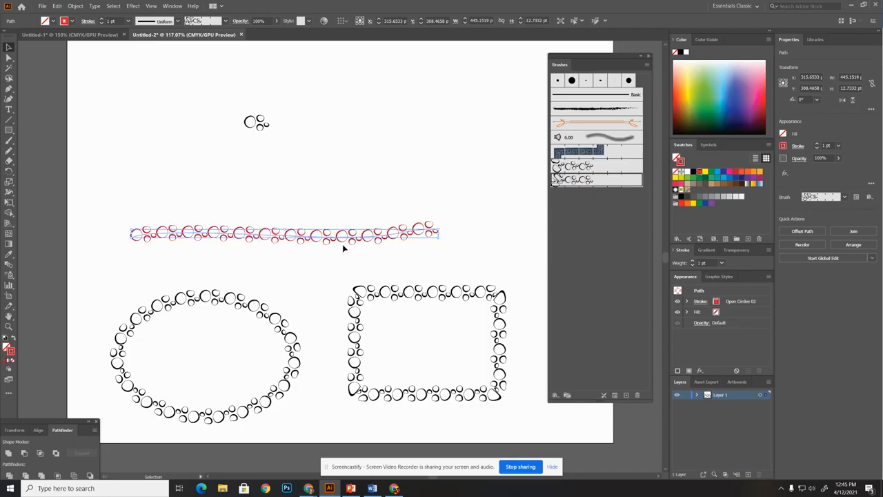
click(736, 184)
click(749, 172)
click(758, 172)
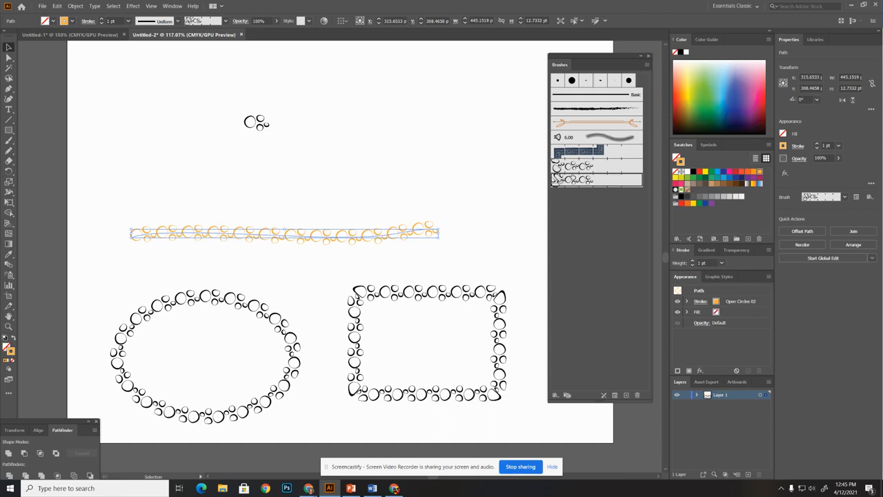
Reorder the pattern brushes so that Open Circles 02 sits above Open Circles 01
drag(578, 170, 576, 188)
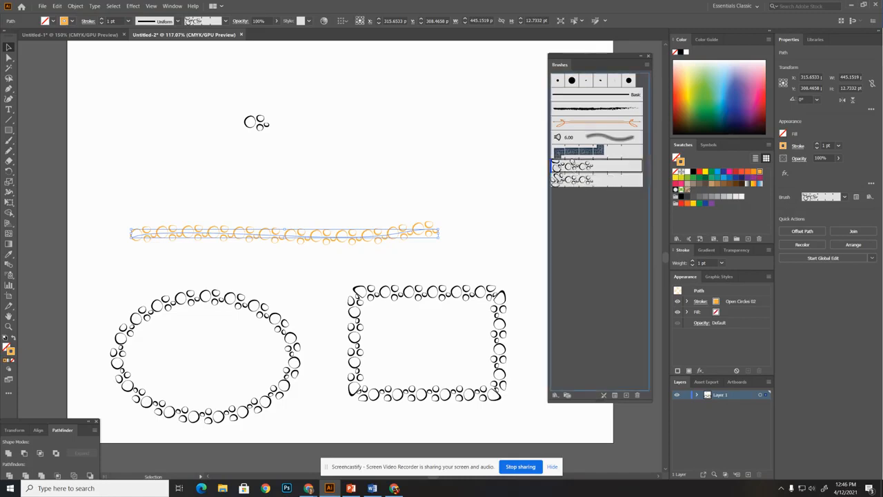
drag(569, 178, 570, 167)
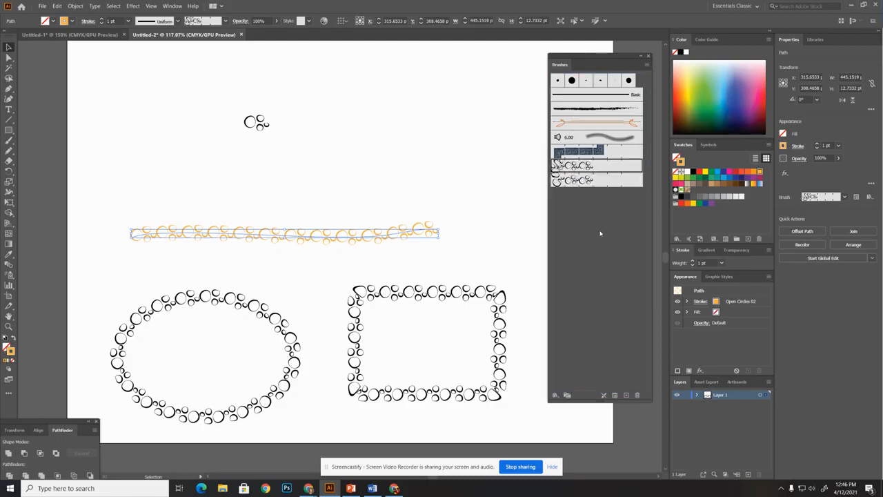
Deselect the artwork and delete the unused Denim Seam and Mop brushes from the document's brushes
click(451, 164)
click(570, 153)
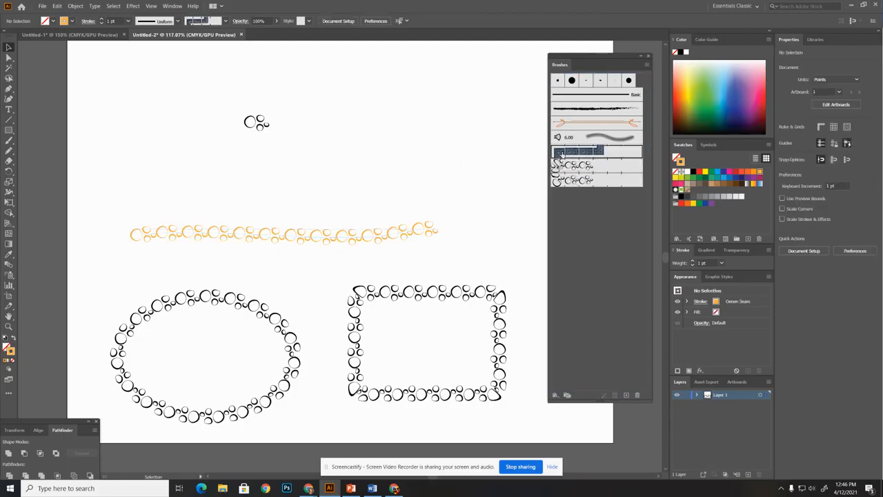
click(636, 395)
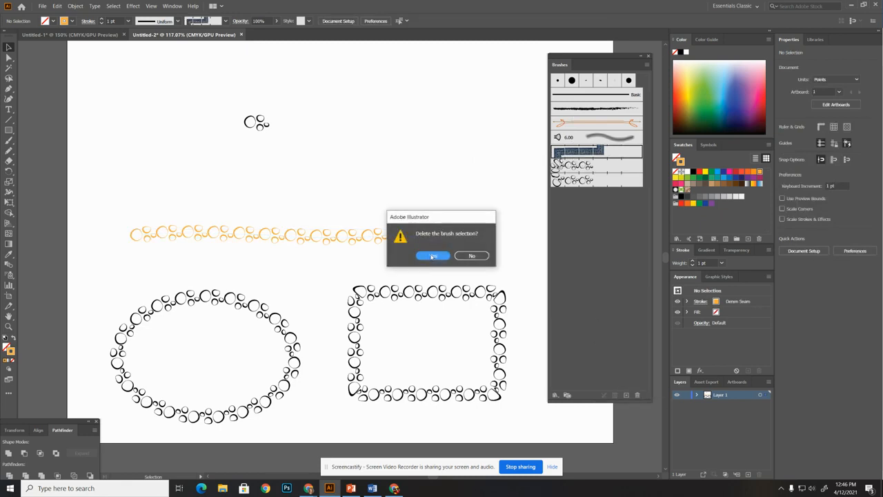
click(430, 255)
click(576, 134)
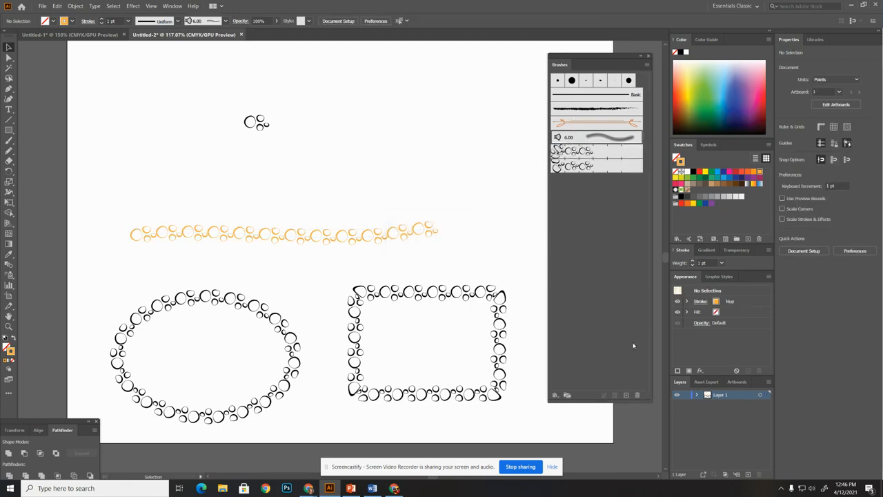
click(637, 394)
click(433, 255)
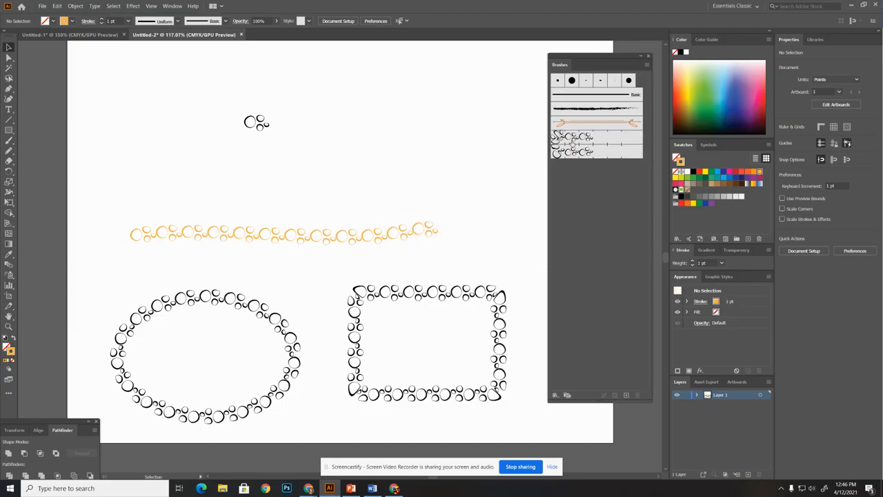